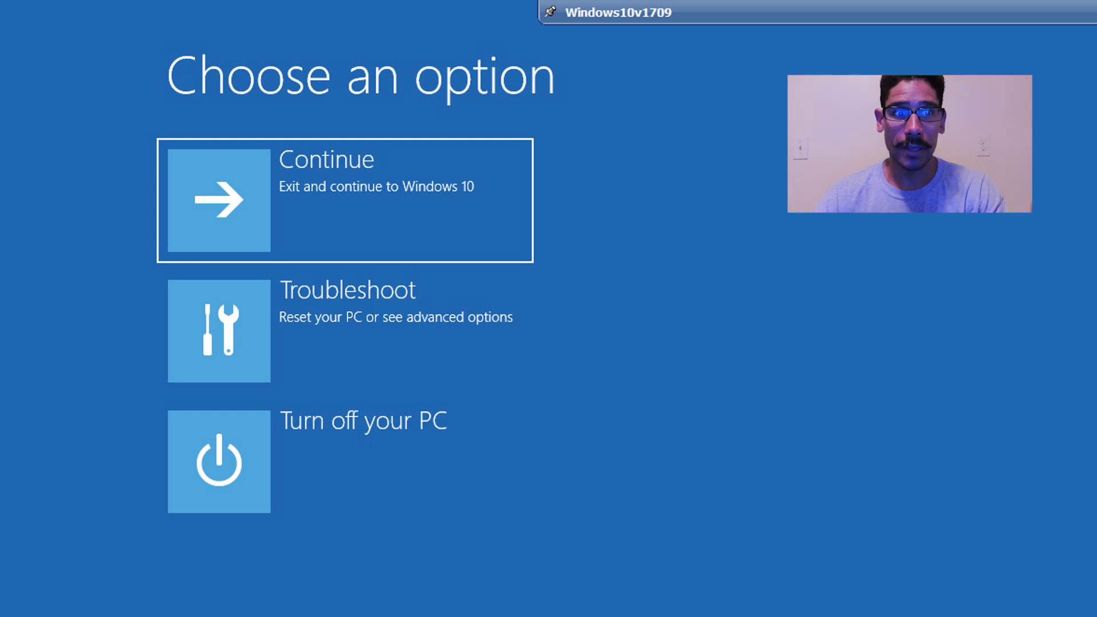
- Go to Troubleshoot > Advanced options > Command Prompt, pick the account, then return to the account chooser
key("Down")
key("Return")
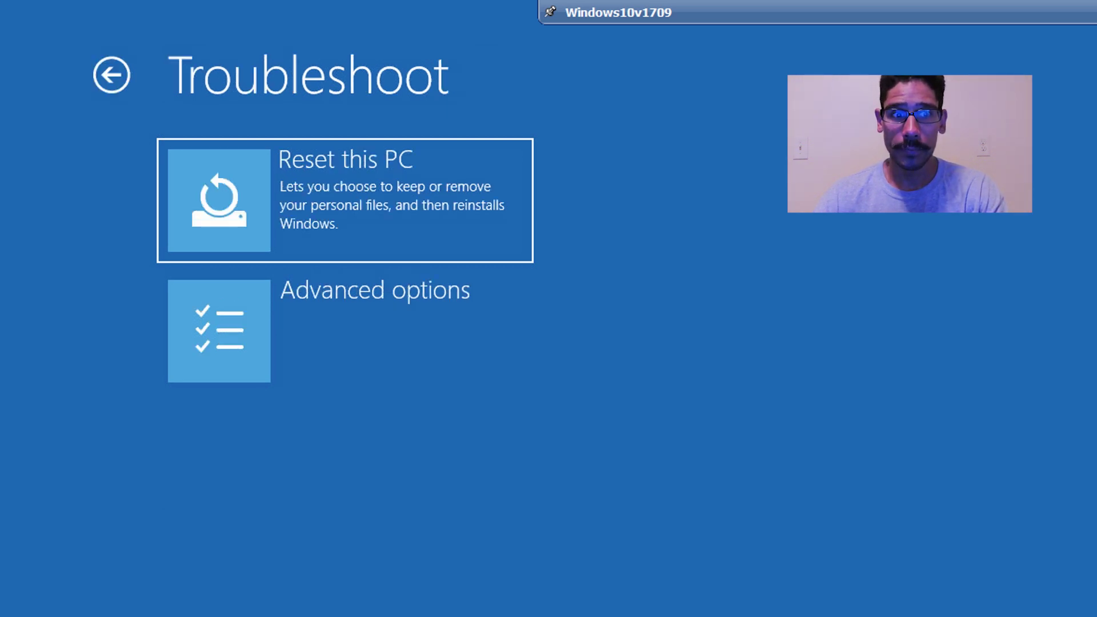
key("Down")
key("Return")
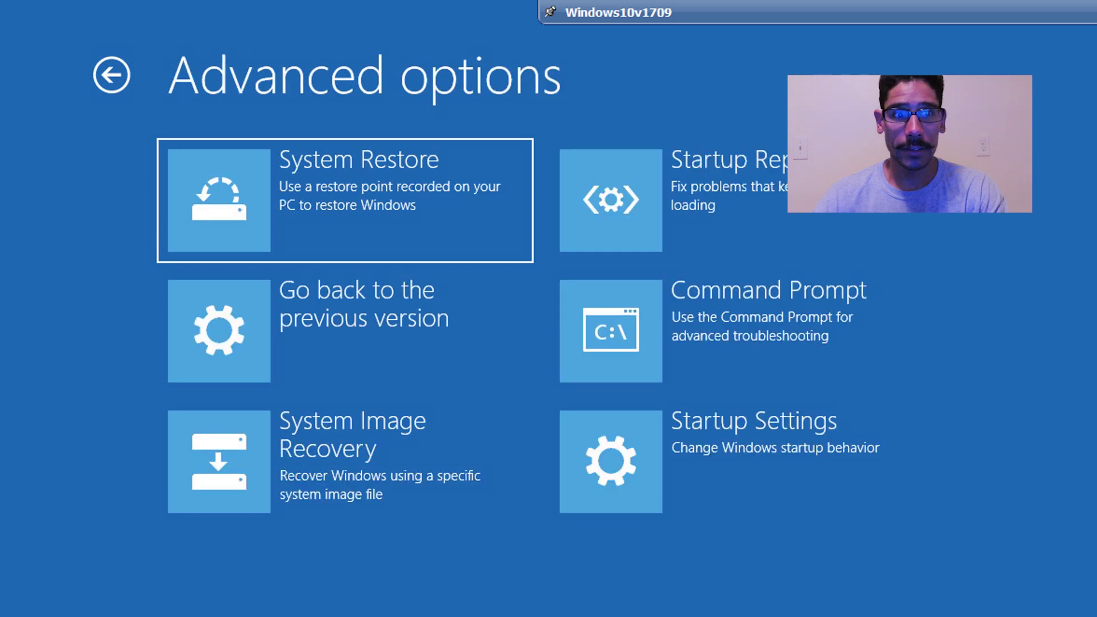
key("Return")
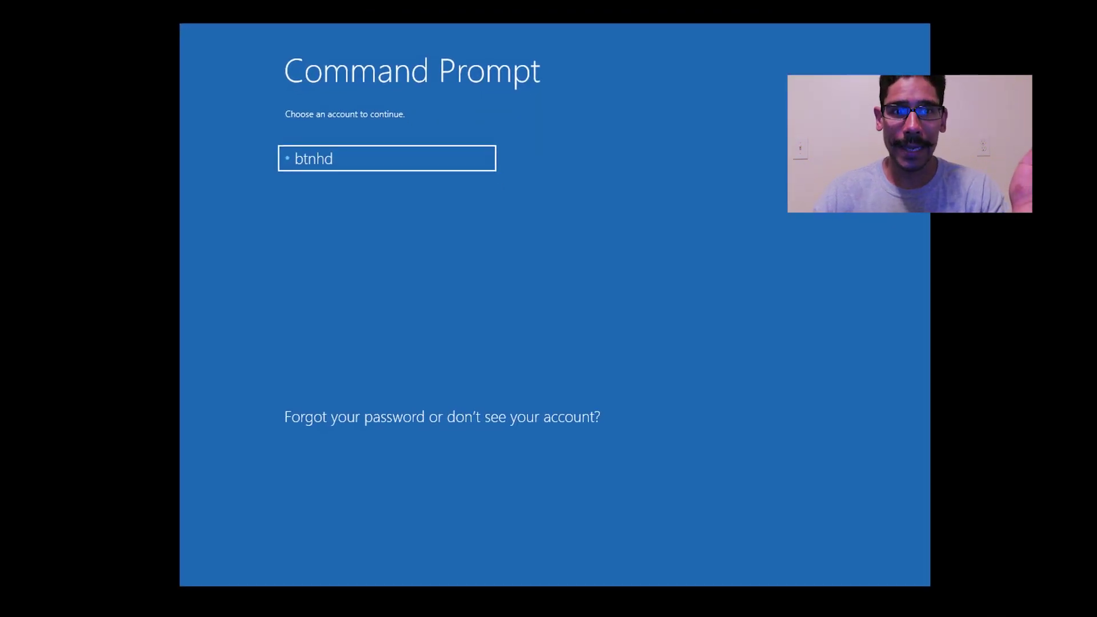
key("Return")
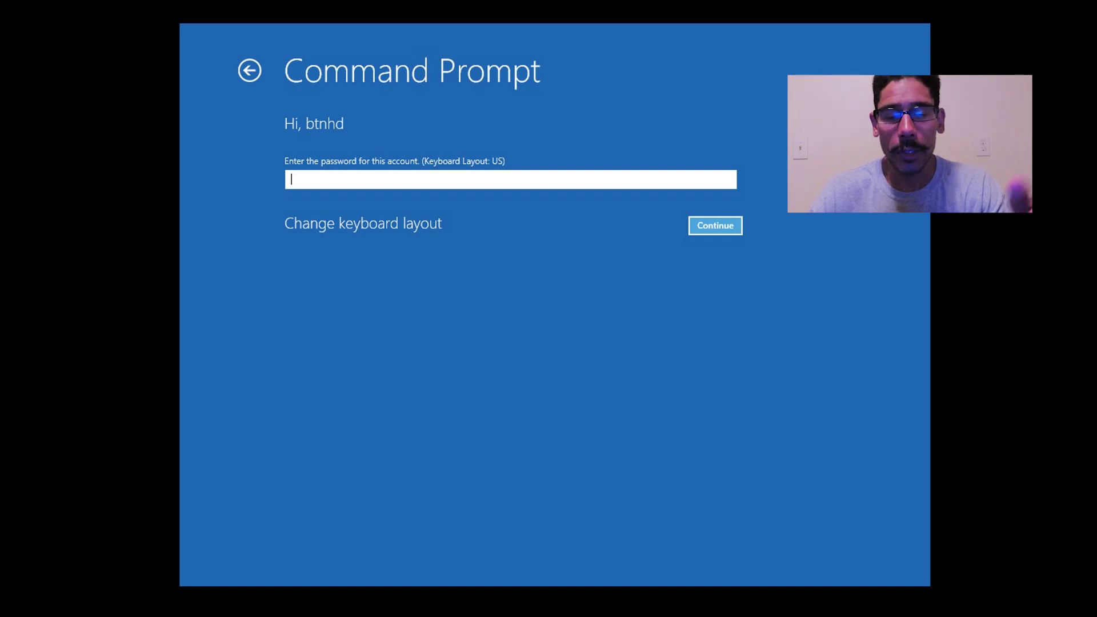
key("Escape")
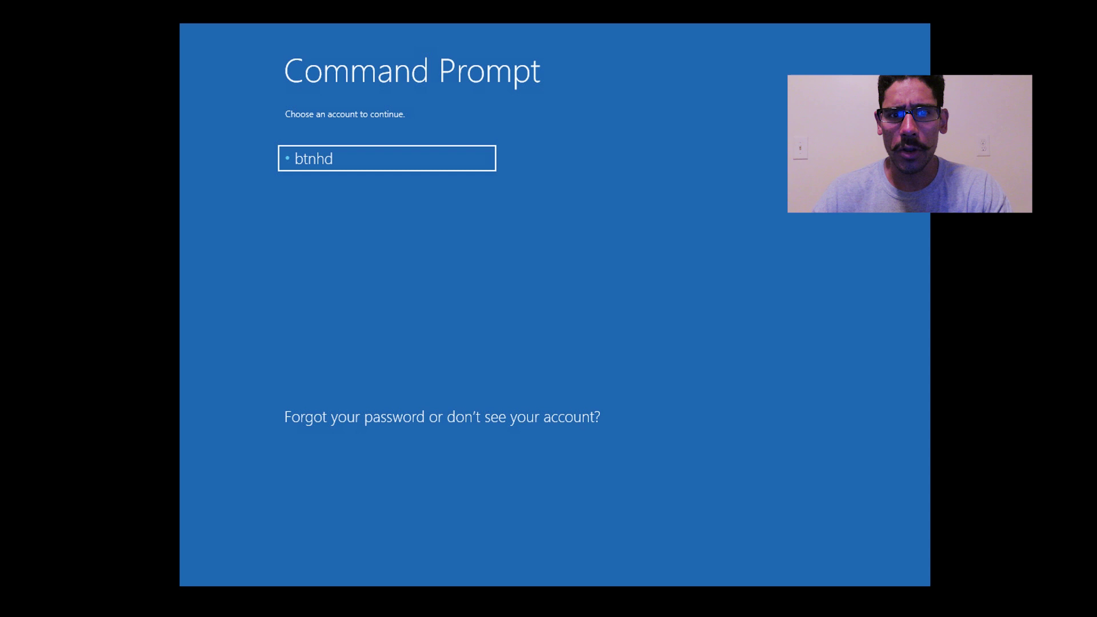
- Choose 'Forgot your password or don't see your account?' on the account chooser
key("Tab")
key("Return")
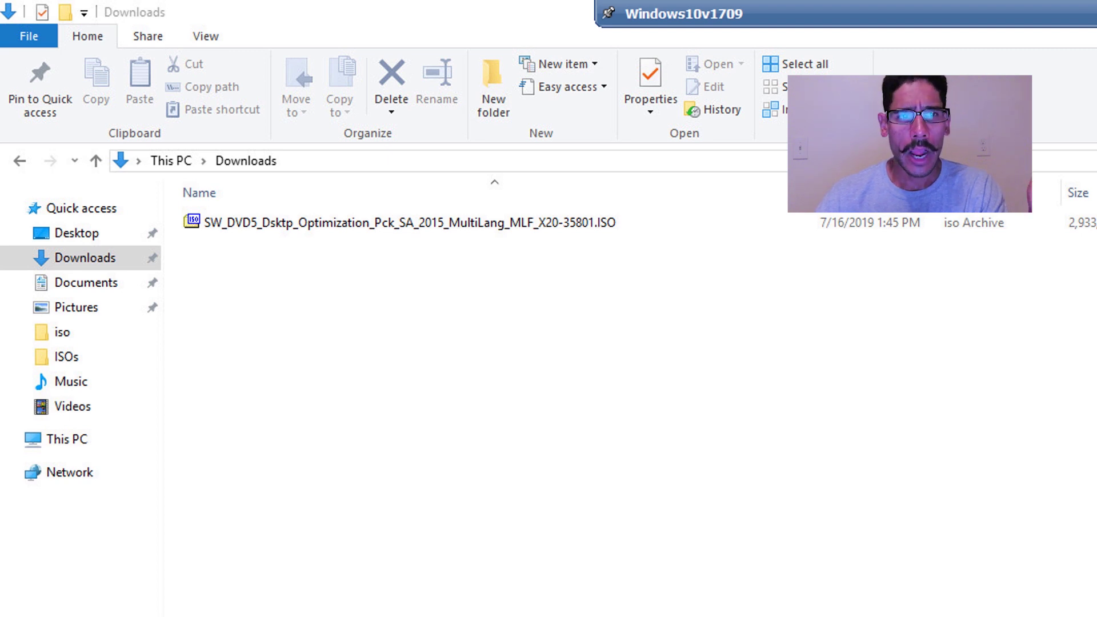
- Extract the Desktop Optimization Pack 2015 ISO with 7-Zip
right_click(508, 227)
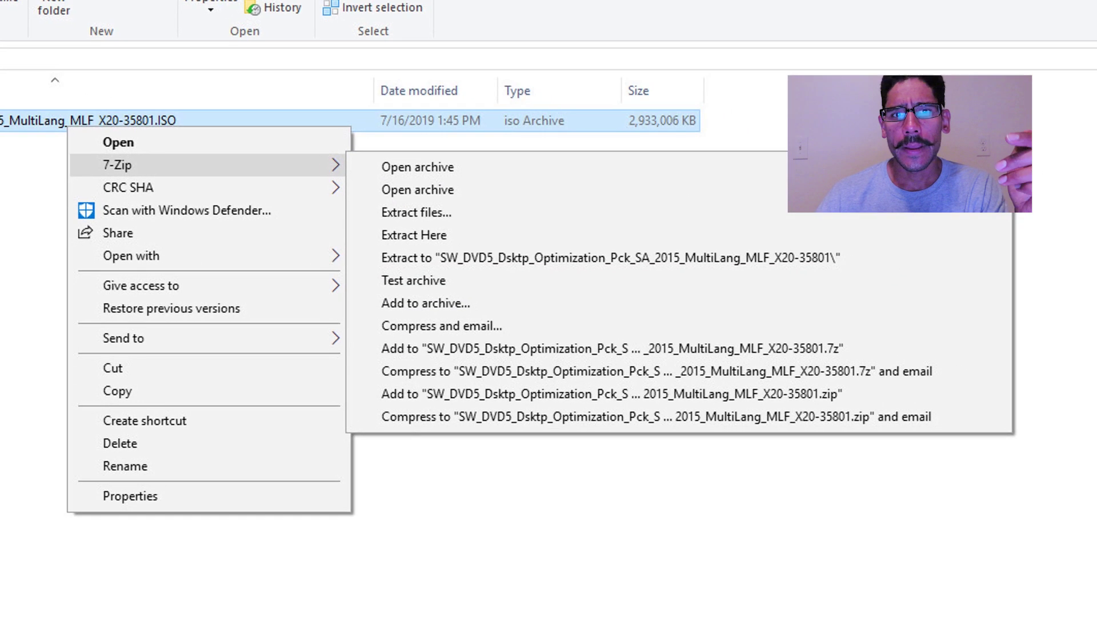
left_click(861, 309)
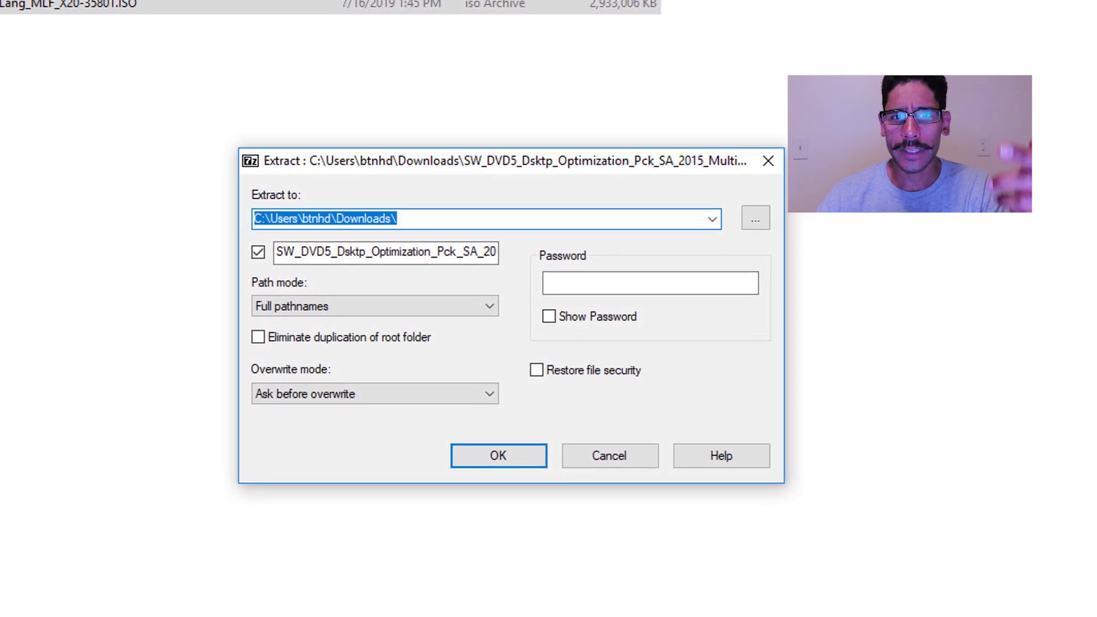
key("Return")
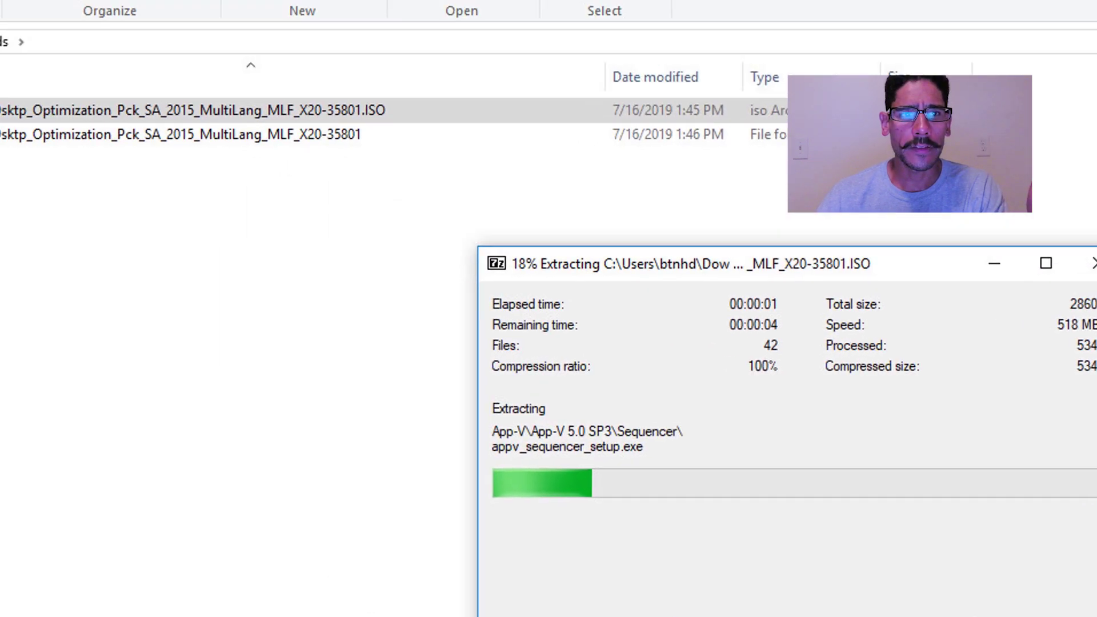
- Browse the extracted folder to DaRT > DaRT 10 > Installers > en-us > x64
key("Down")
key("Return")
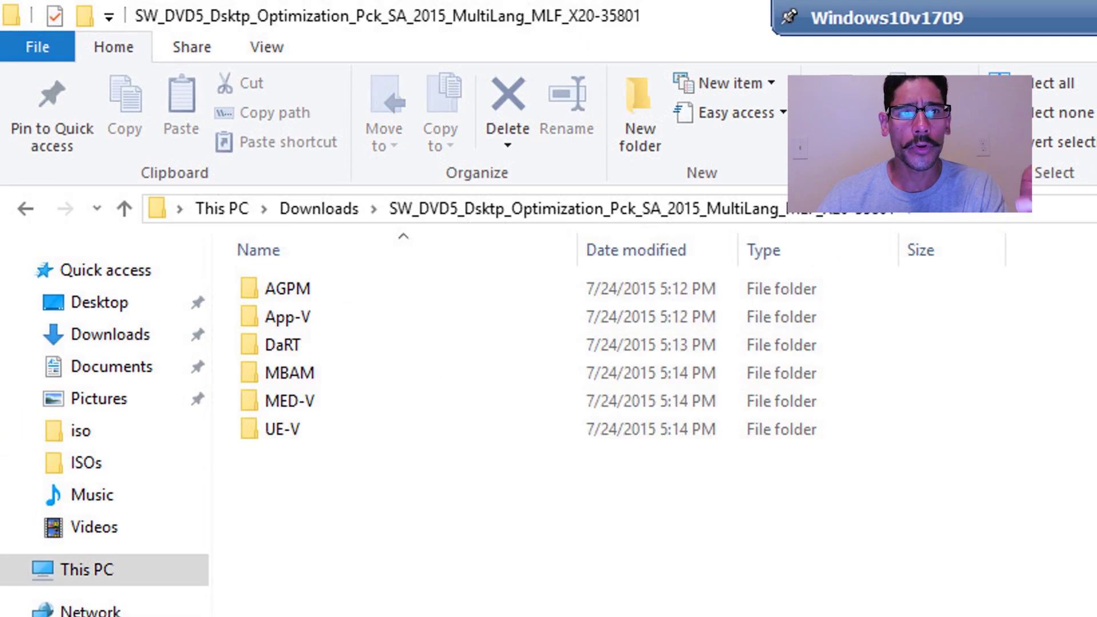
key("Down")
key("Down")
key("Down")
key("Return")
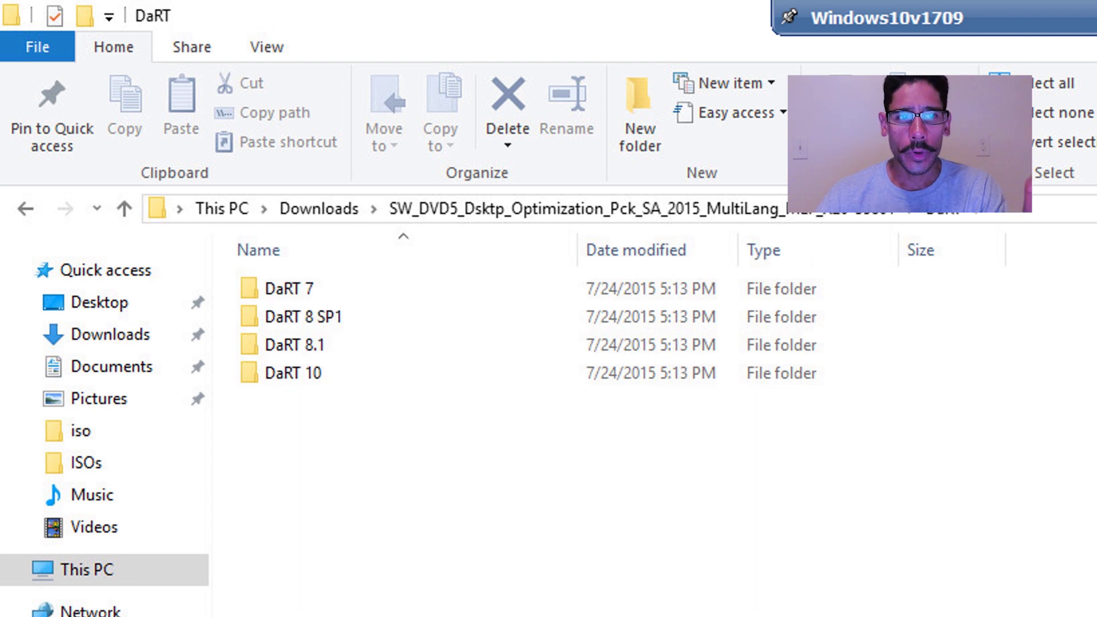
key("Down")
key("Down")
key("Down")
key("Return")
key("Down")
key("Down")
key("Return")
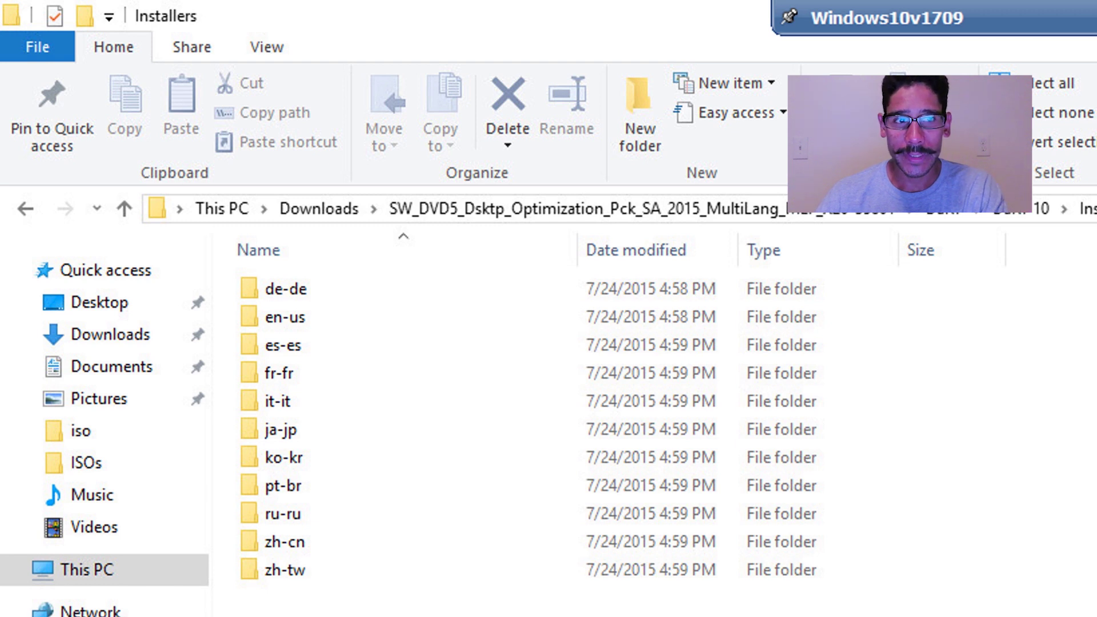
key("Down")
key("Down")
key("Return")
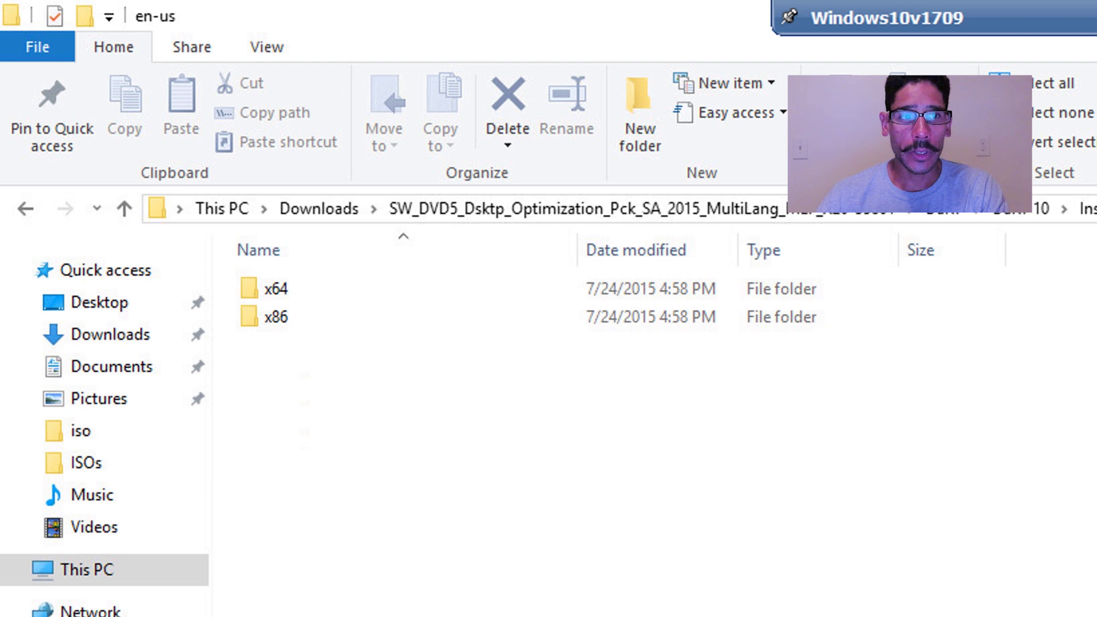
key("Down")
key("Return")
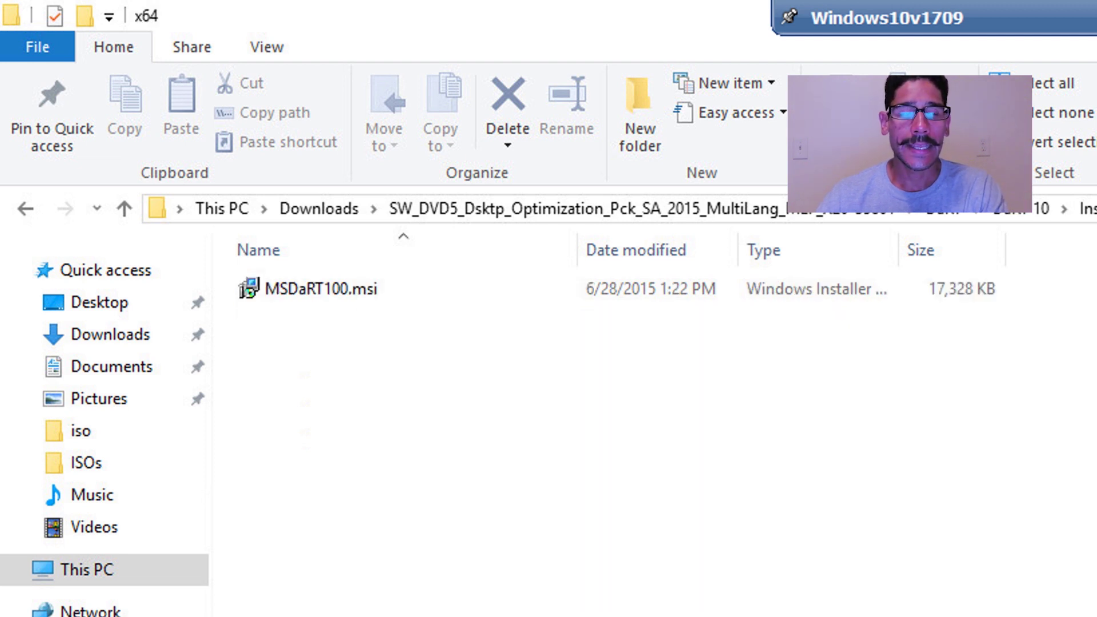
- Install MSDaRT100.msi from its context menu
key("Down")
key("shift+F10")
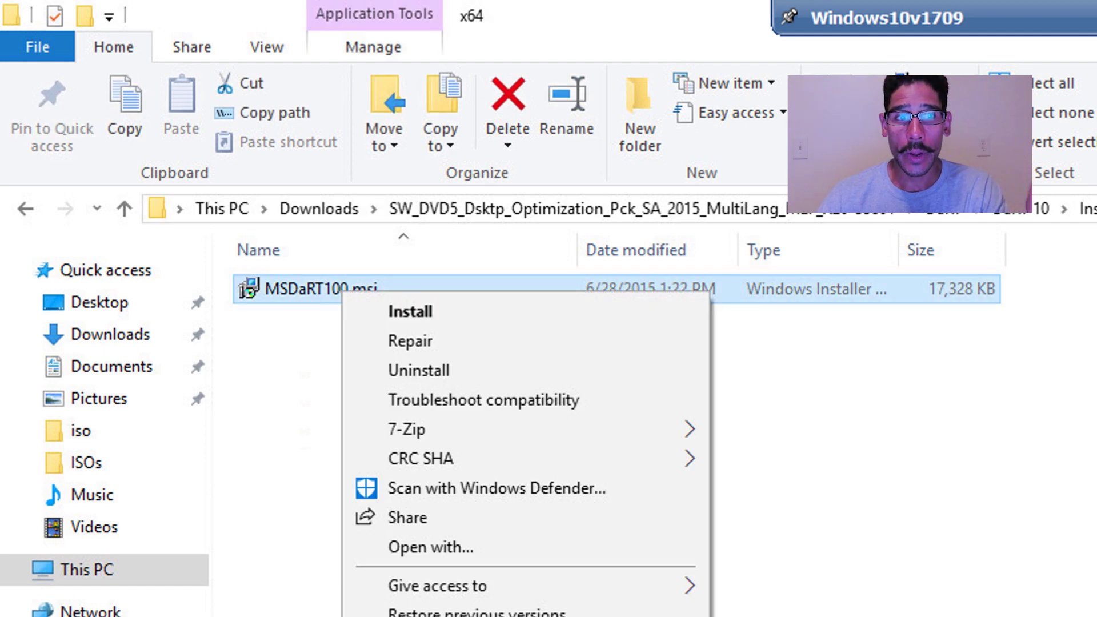
key("Return")
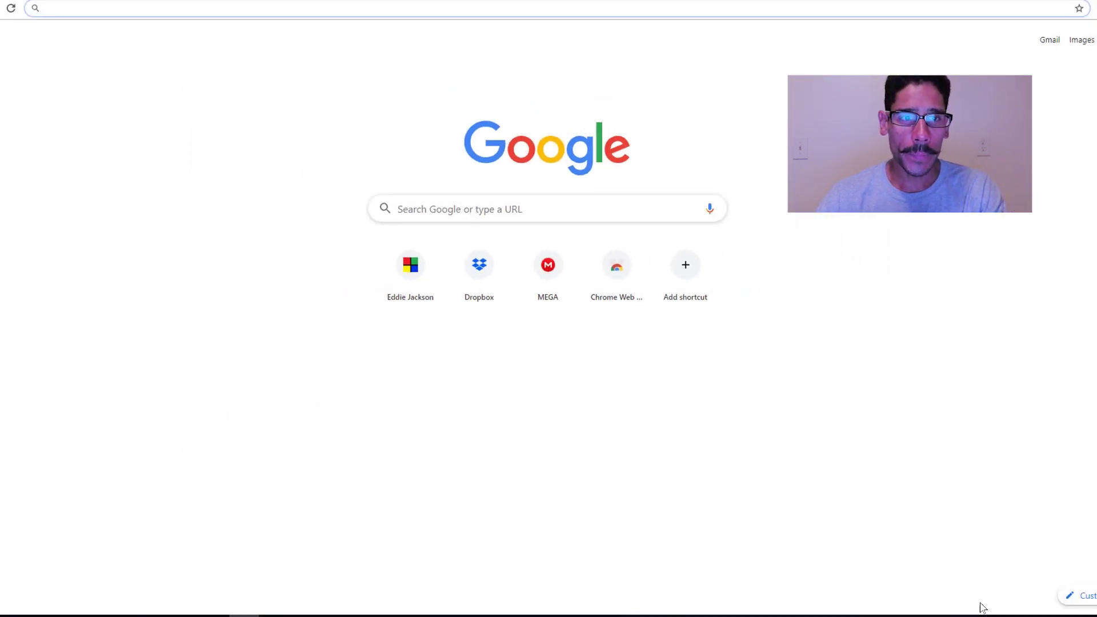
type("windows 10 adk")
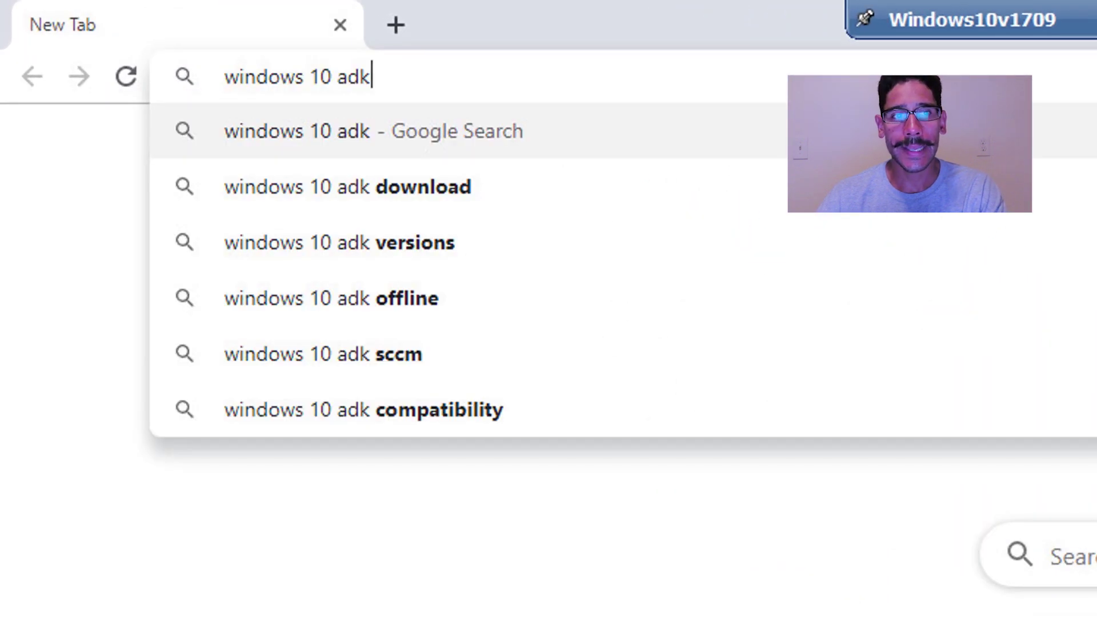
- Search 'windows 10 adk', then show the downloaded adksetup.exe in the Downloads folder
key("Down")
key("Return")
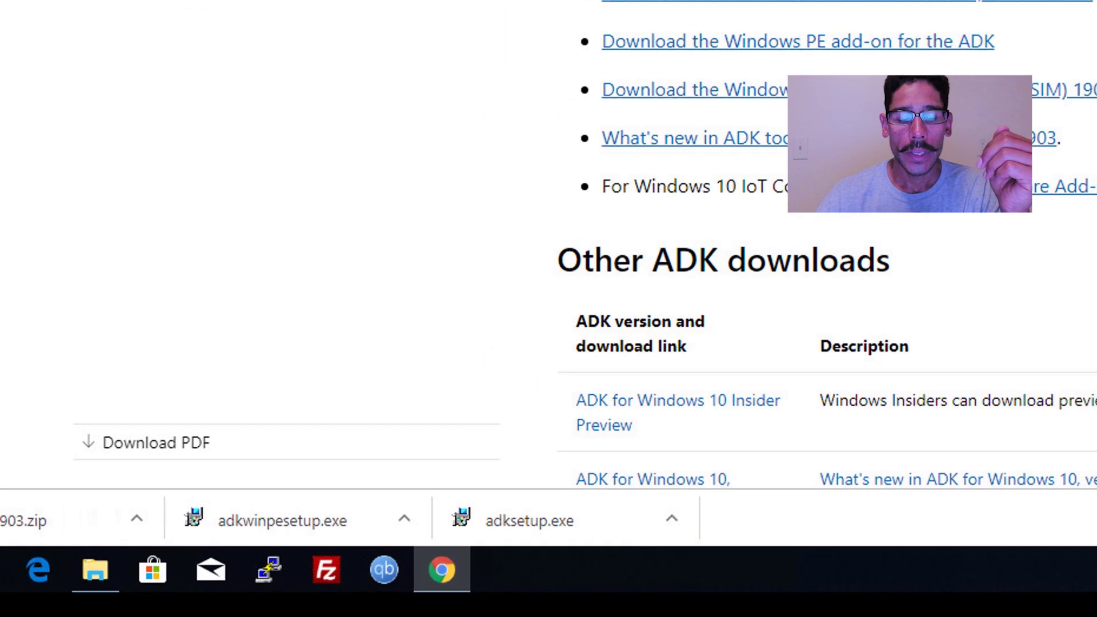
left_click(759, 489)
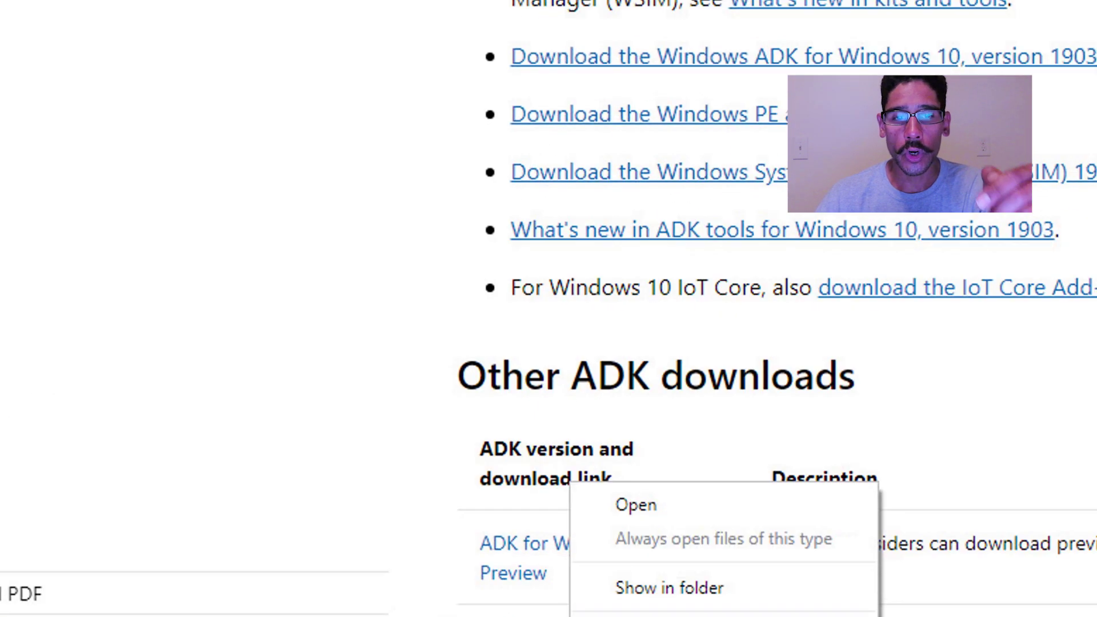
left_click(835, 392)
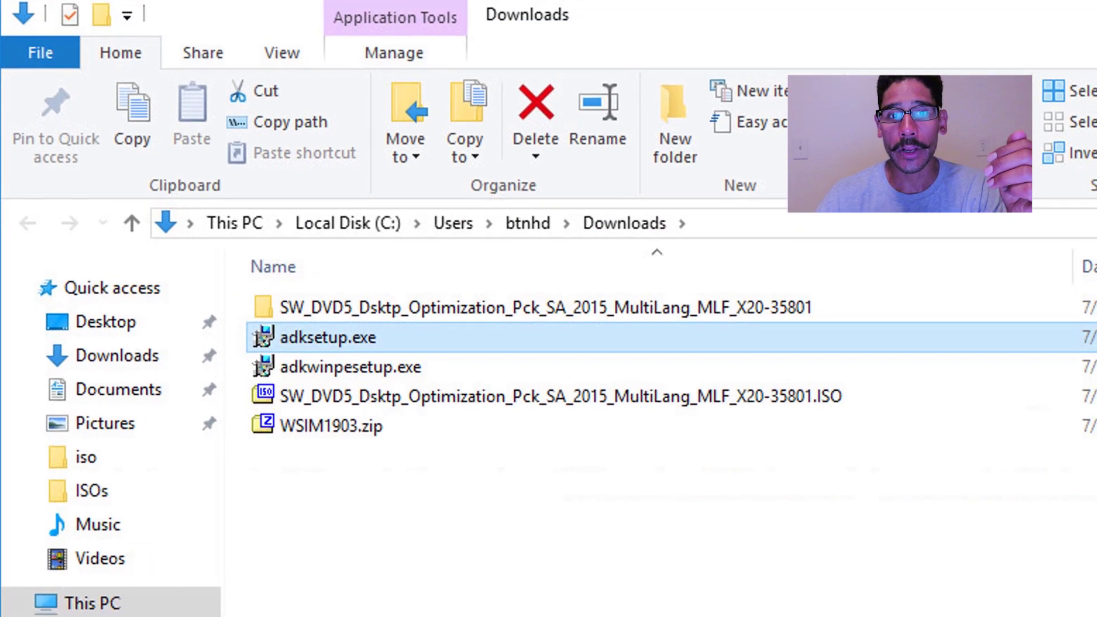
- Run adksetup.exe as administrator with the default location, usage data declined and default features
right_click(393, 349)
left_click(475, 241)
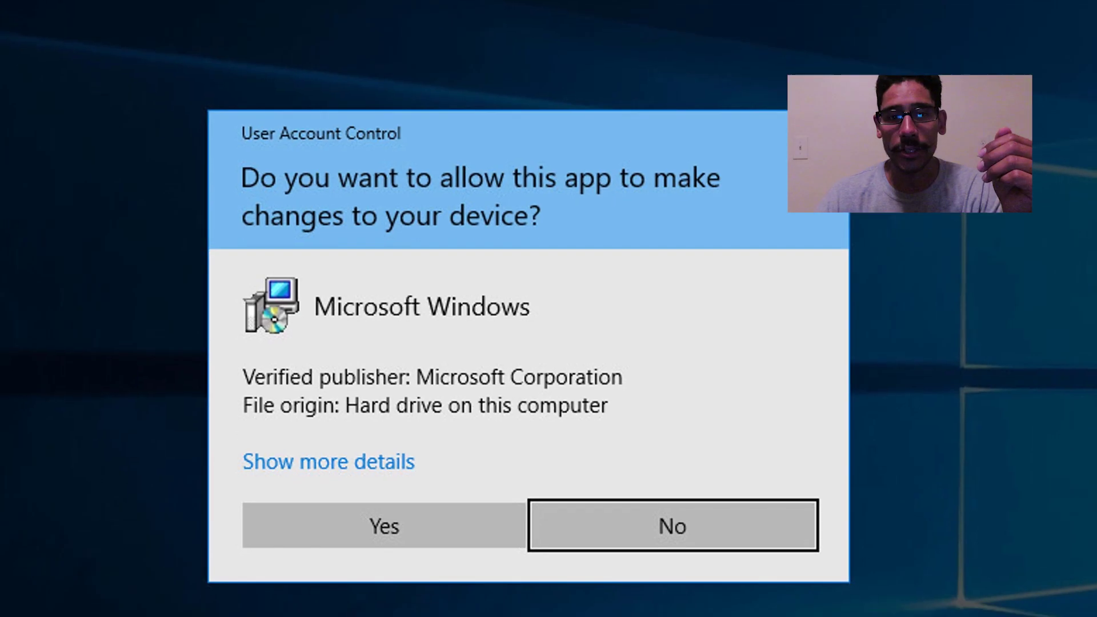
key("alt+y")
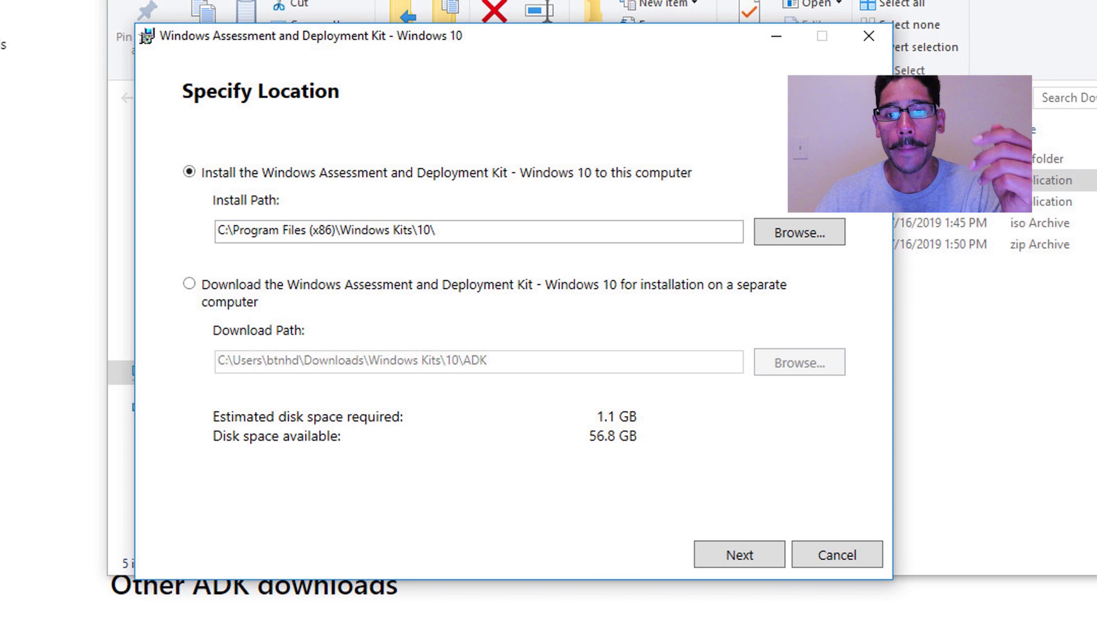
key("Return")
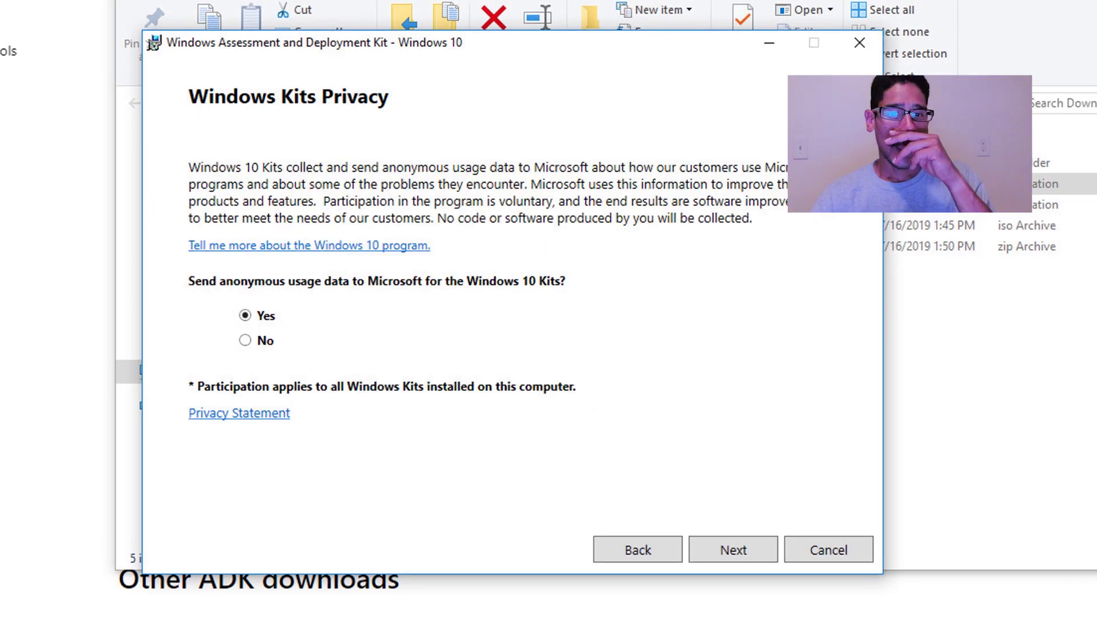
key("Down")
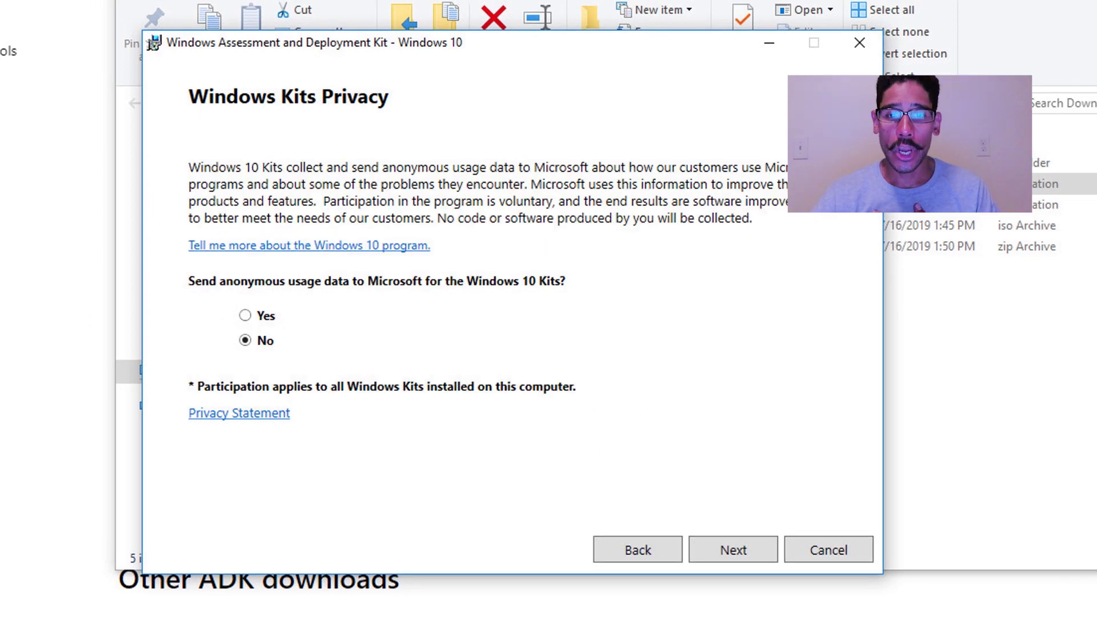
key("Return")
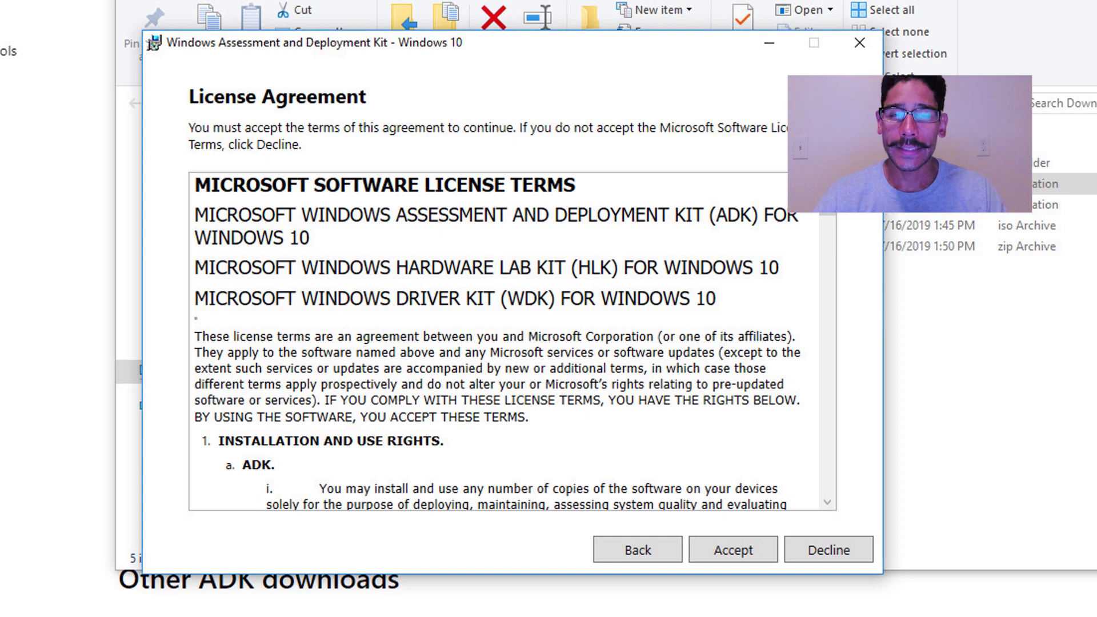
key("Return")
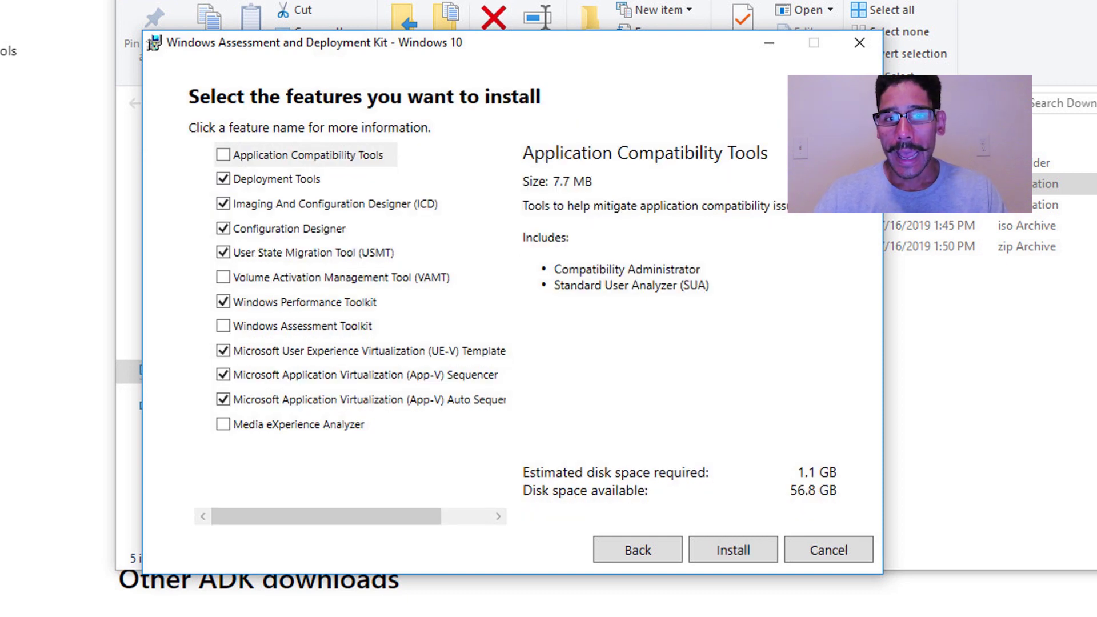
key("Return")
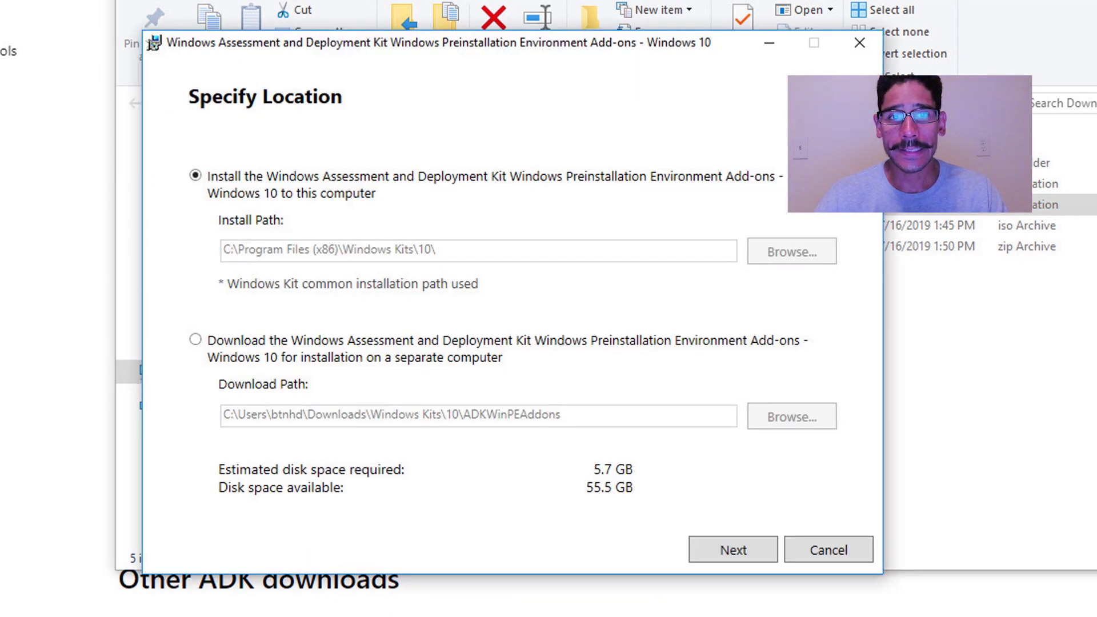
- Install the WinPE add-ons with the default location and the Windows PE feature, then close the installer
key("Return")
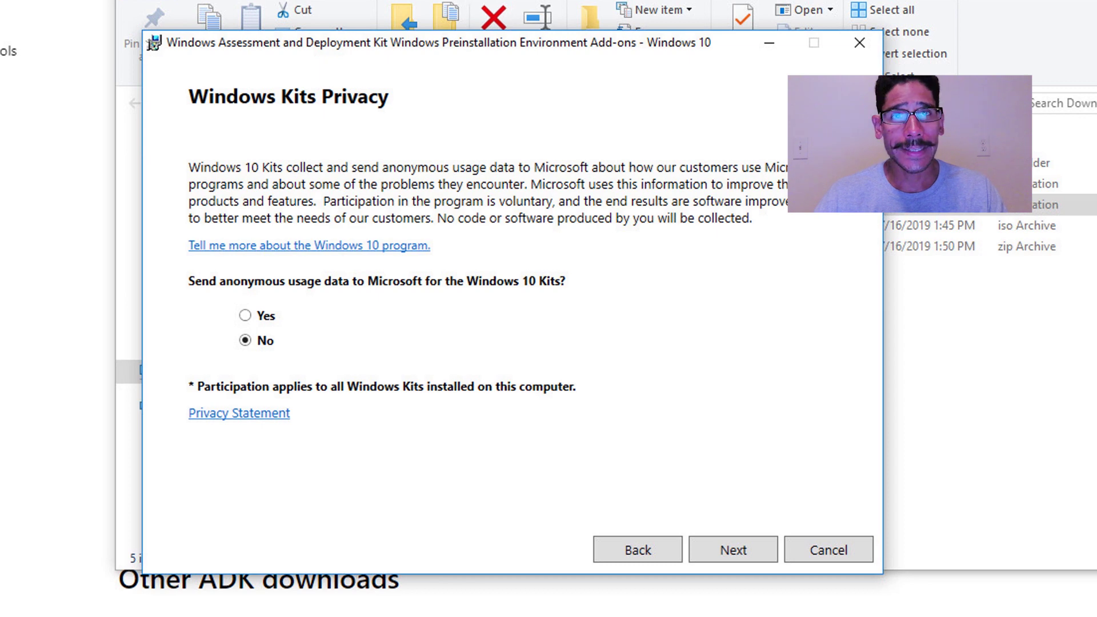
key("Return")
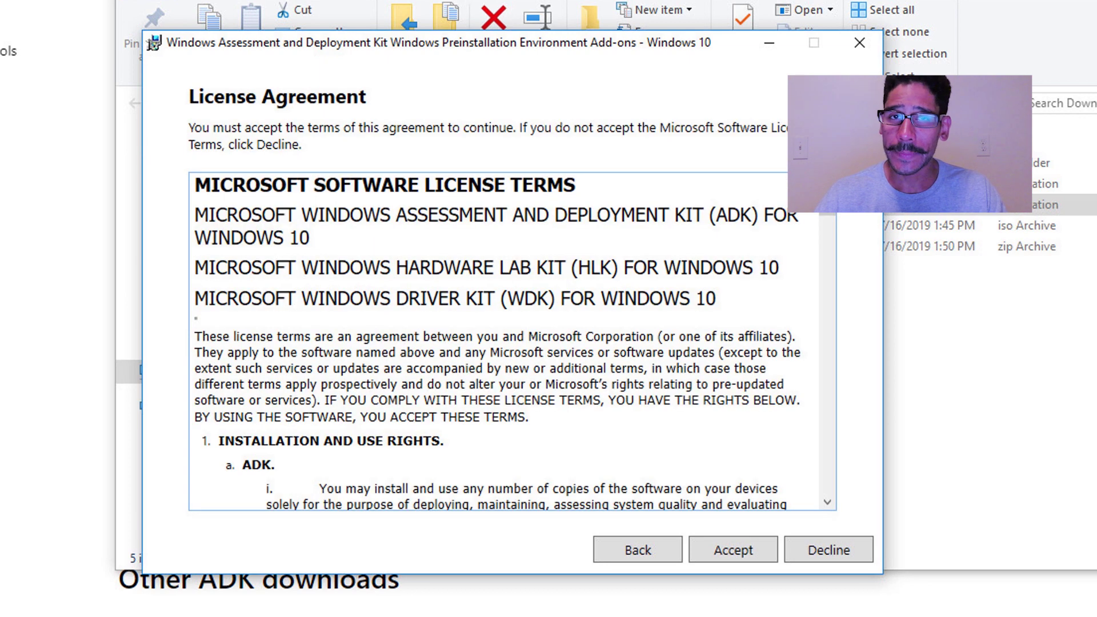
key("Return")
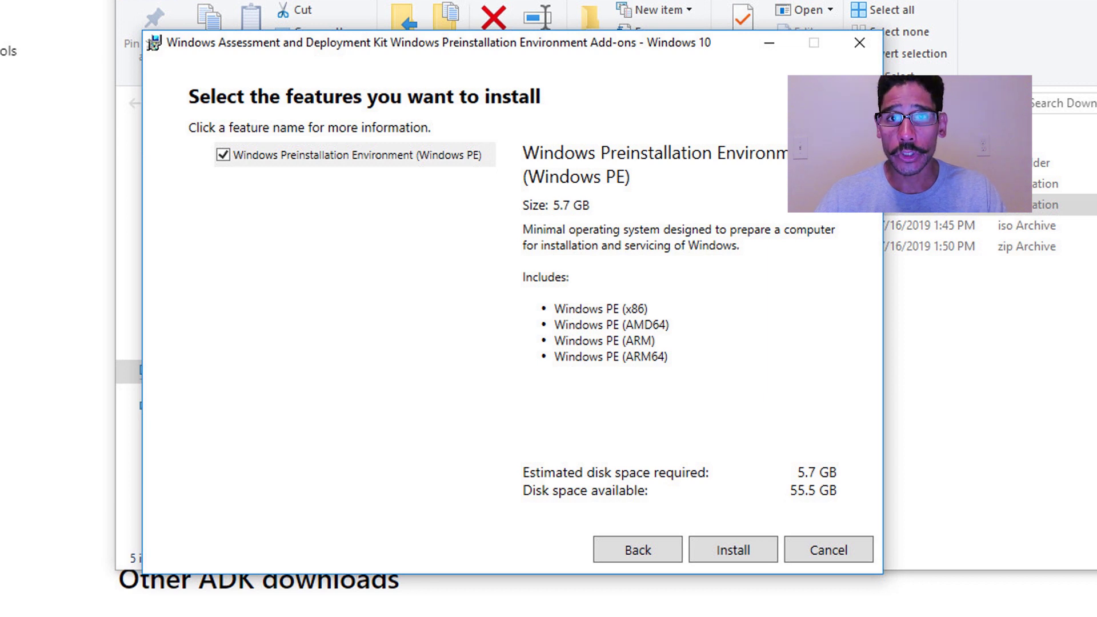
key("Return")
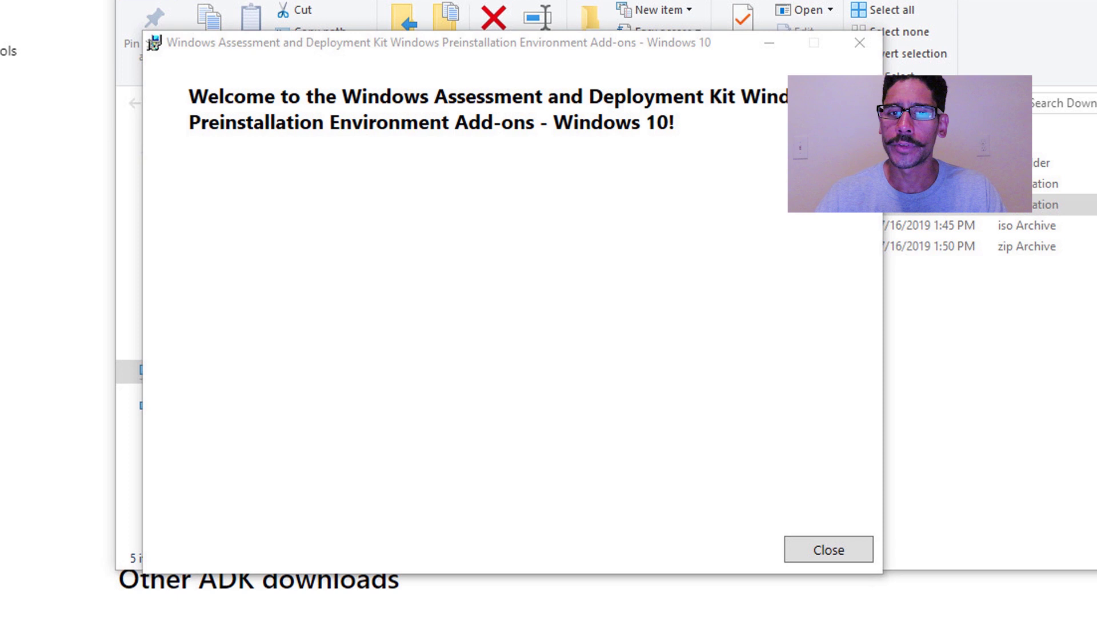
left_click(828, 549)
right_click(377, 246)
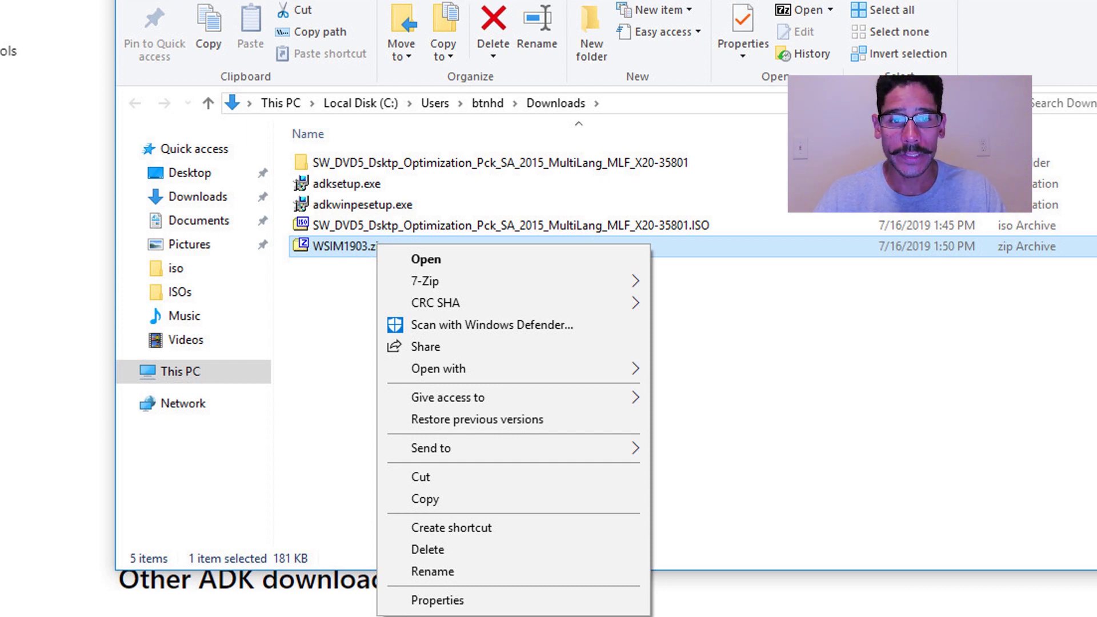
- Extract WSIM1903.zip into Downloads and run its UpdateWSIM.bat as administrator
left_click(713, 327)
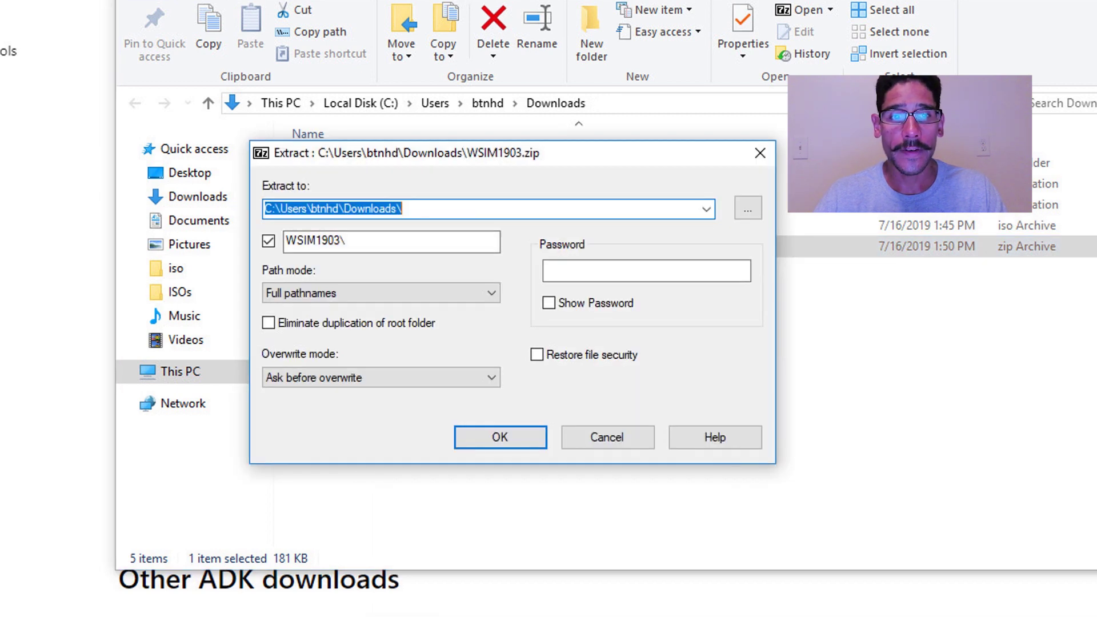
key("Return")
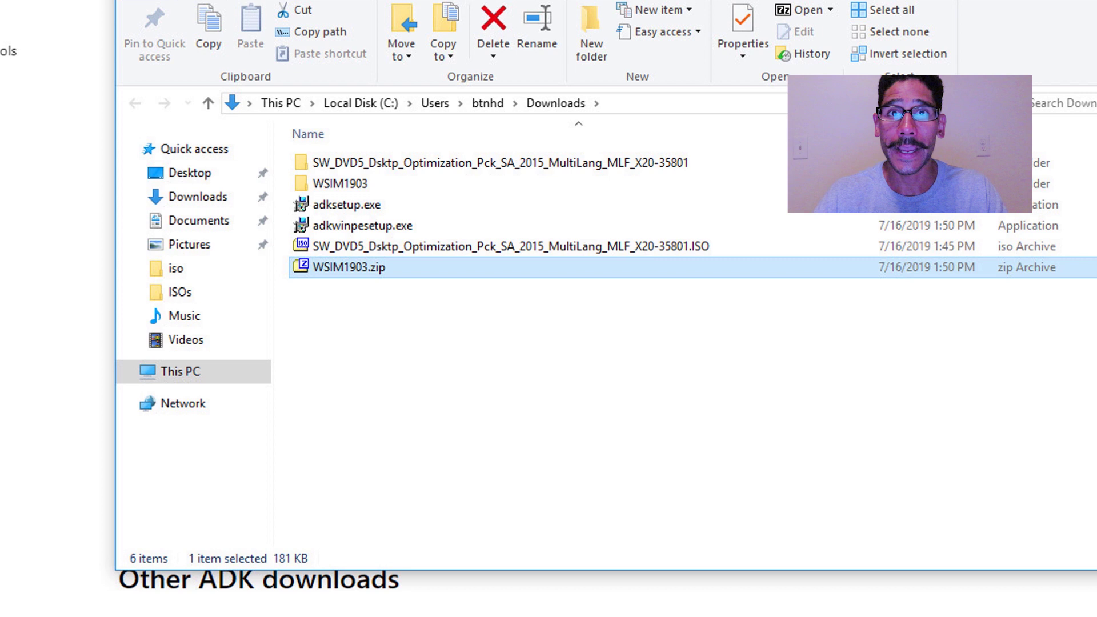
key("Up")
key("Return")
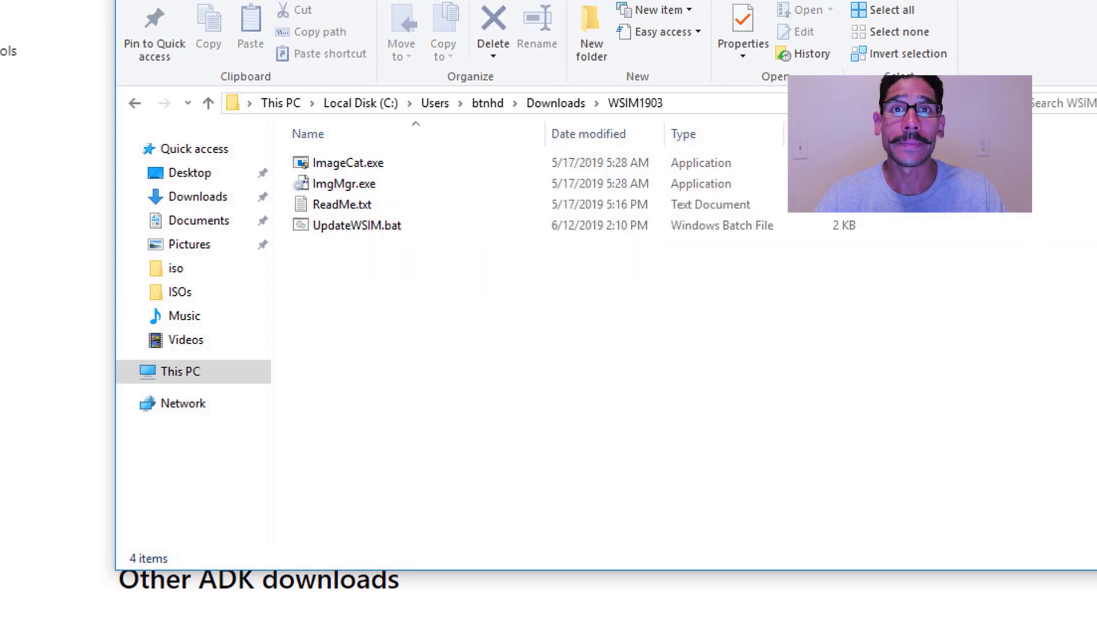
right_click(372, 228)
left_click(460, 310)
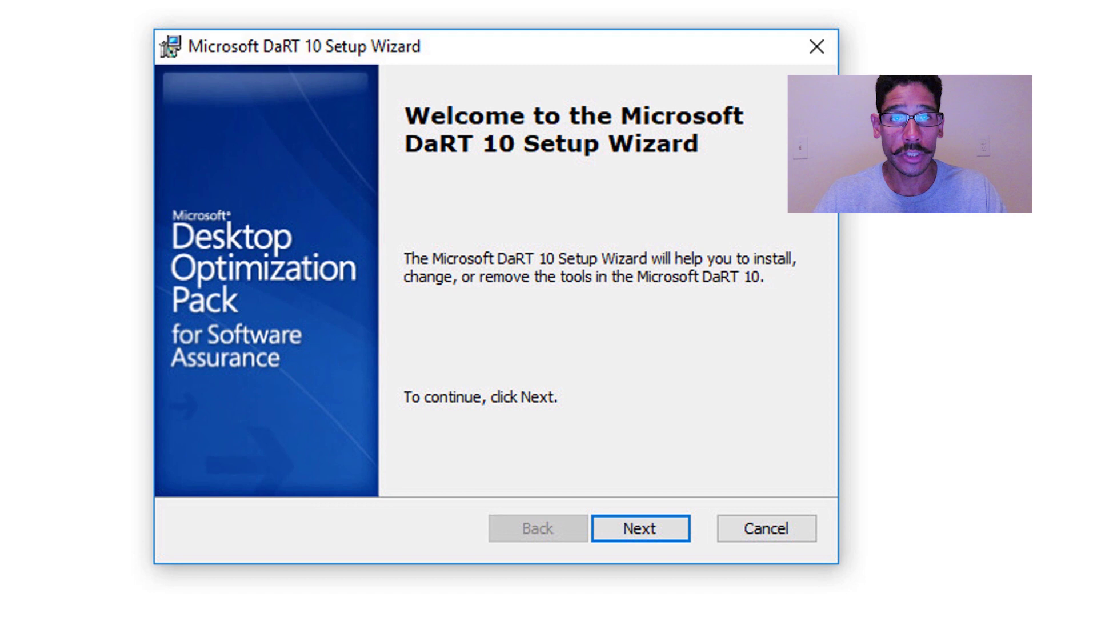
- Install DaRT 10 with Microsoft Update enabled, the default folder and all tools
key("Return")
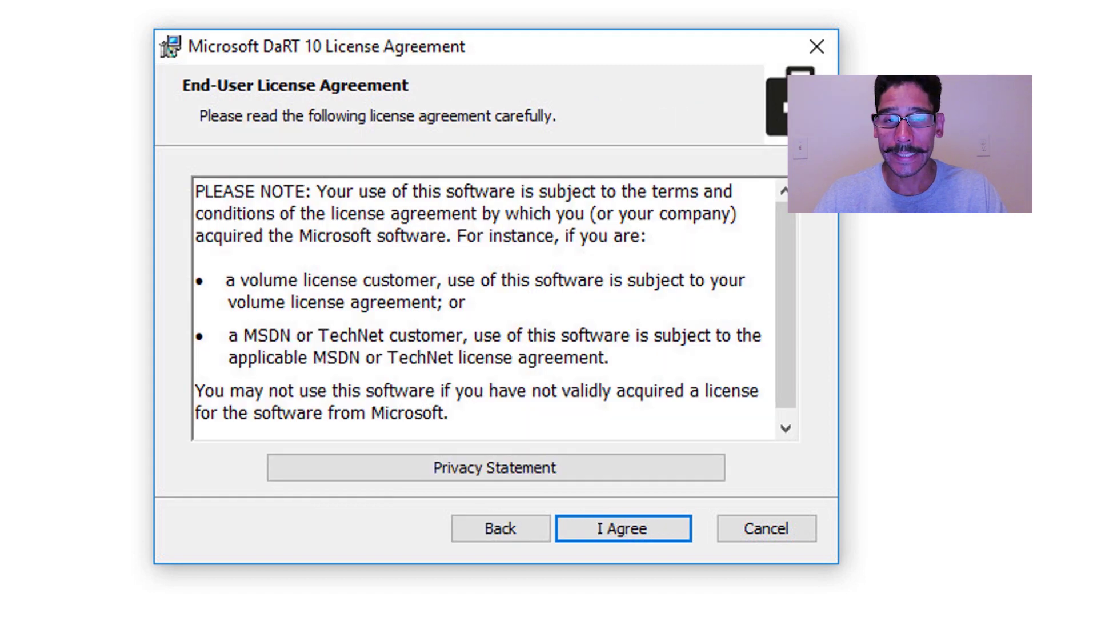
key("Return")
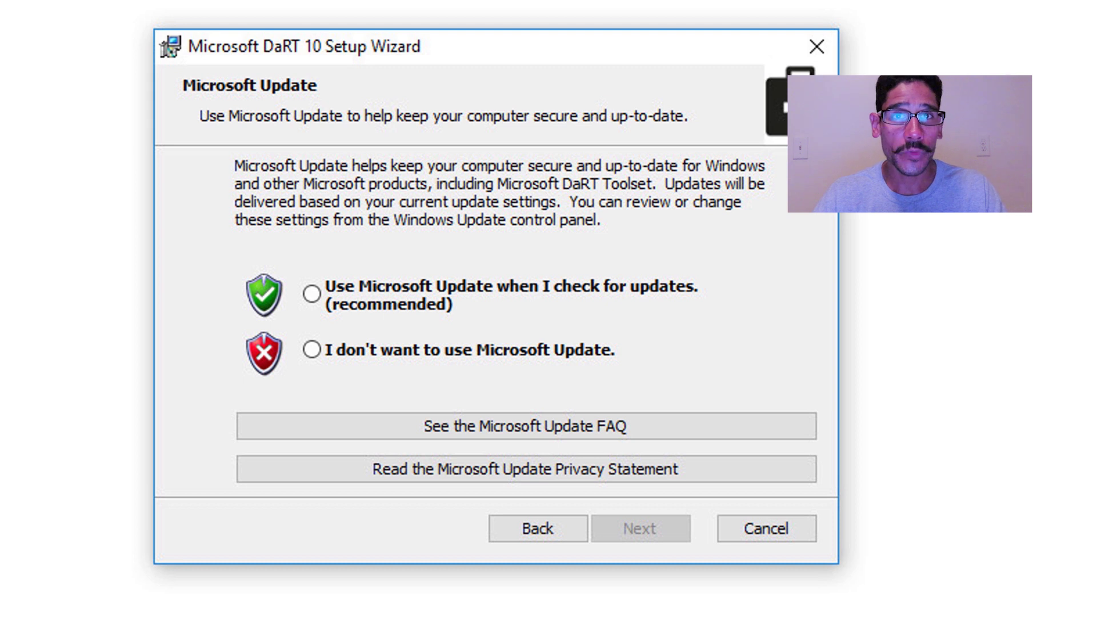
key("space")
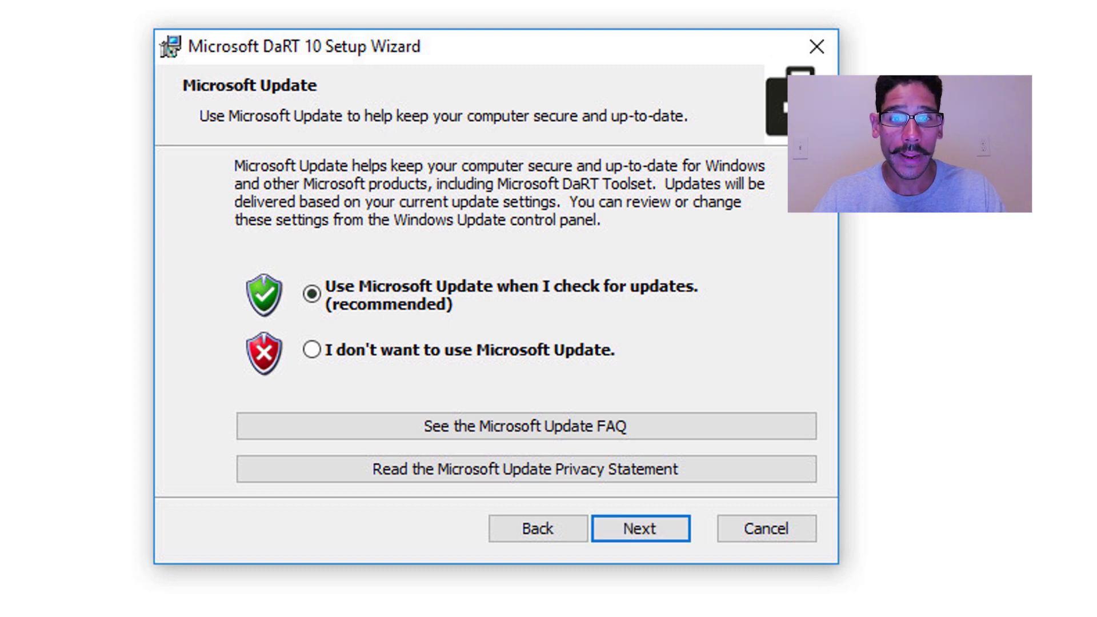
key("Return")
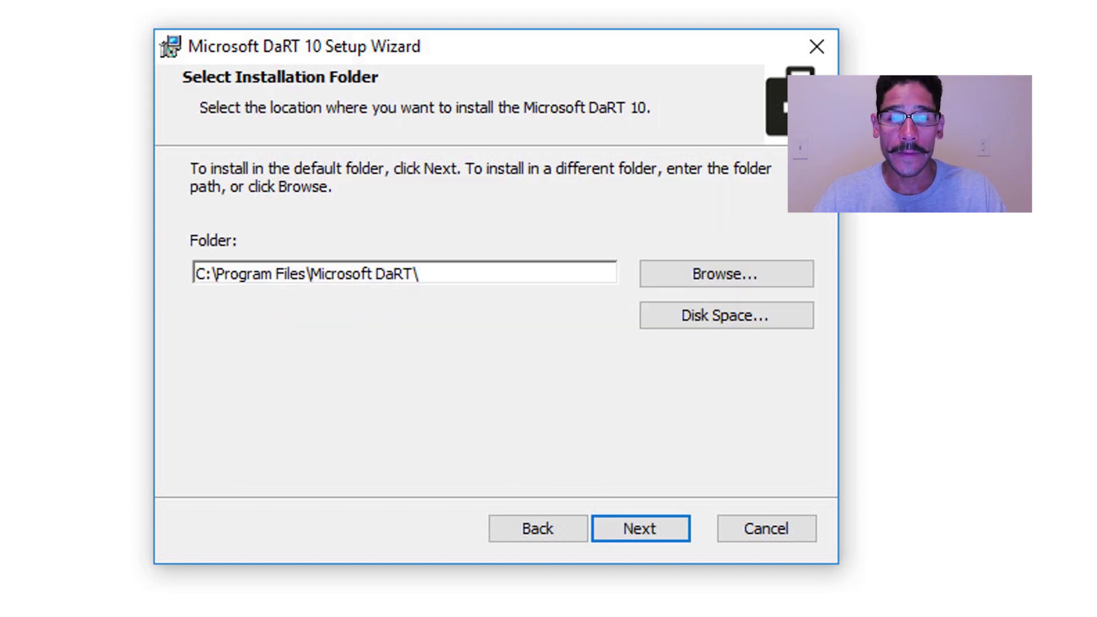
key("Return")
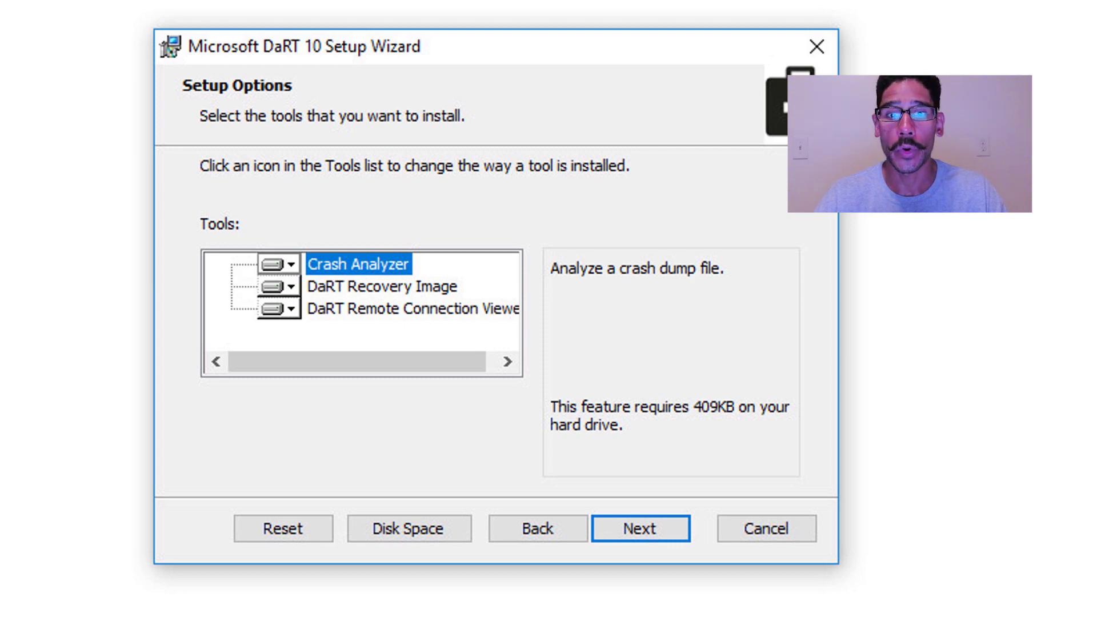
key("Return")
key("Return")
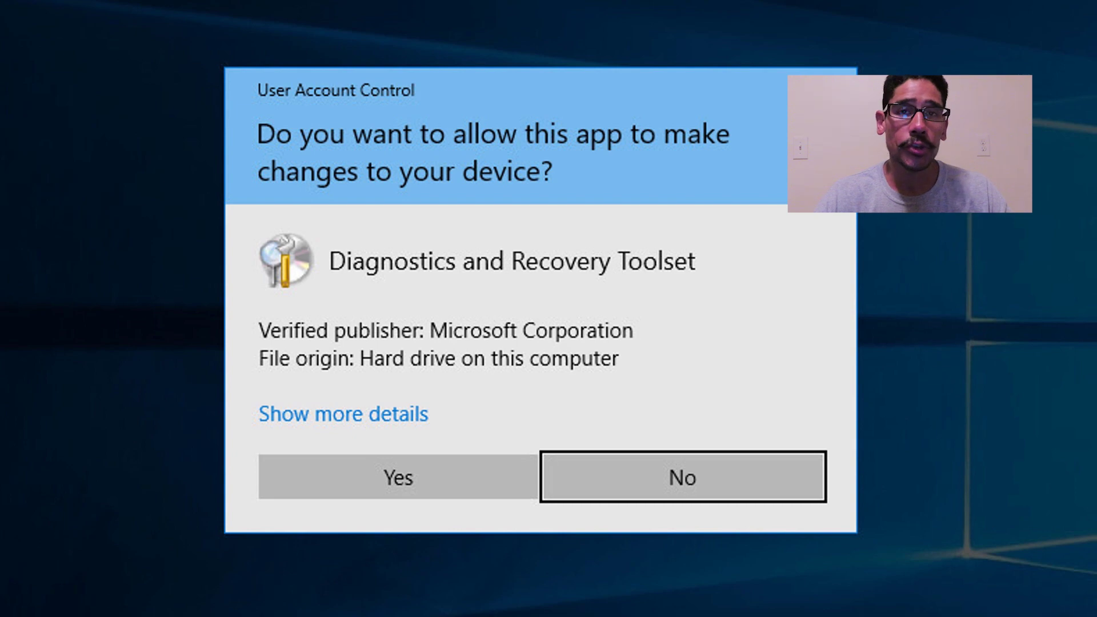
- Approve the administrator prompt for the DaRT Recovery Image tool
key("alt+y")
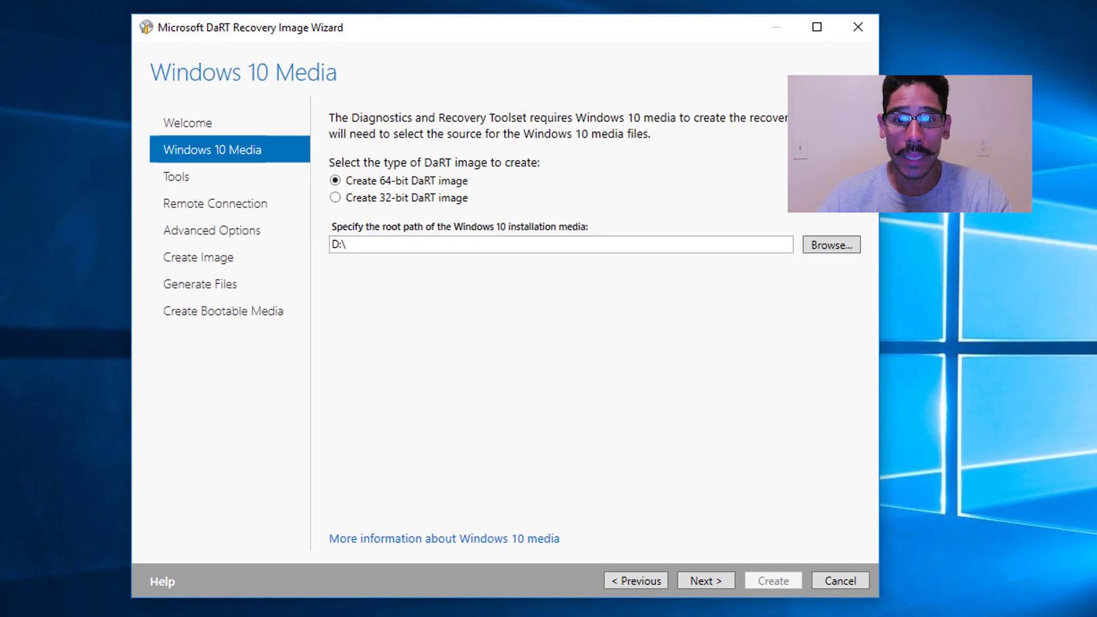
- Accept the 64-bit image, keep all tools and remote connections off, and review the WinPE tab
key("Return")
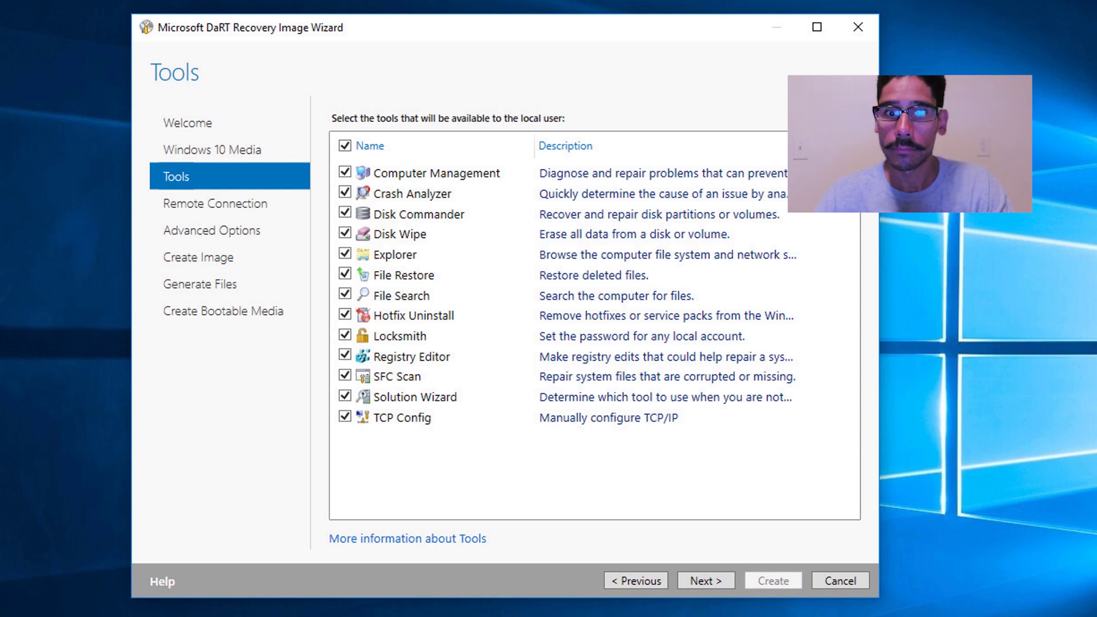
key("Return")
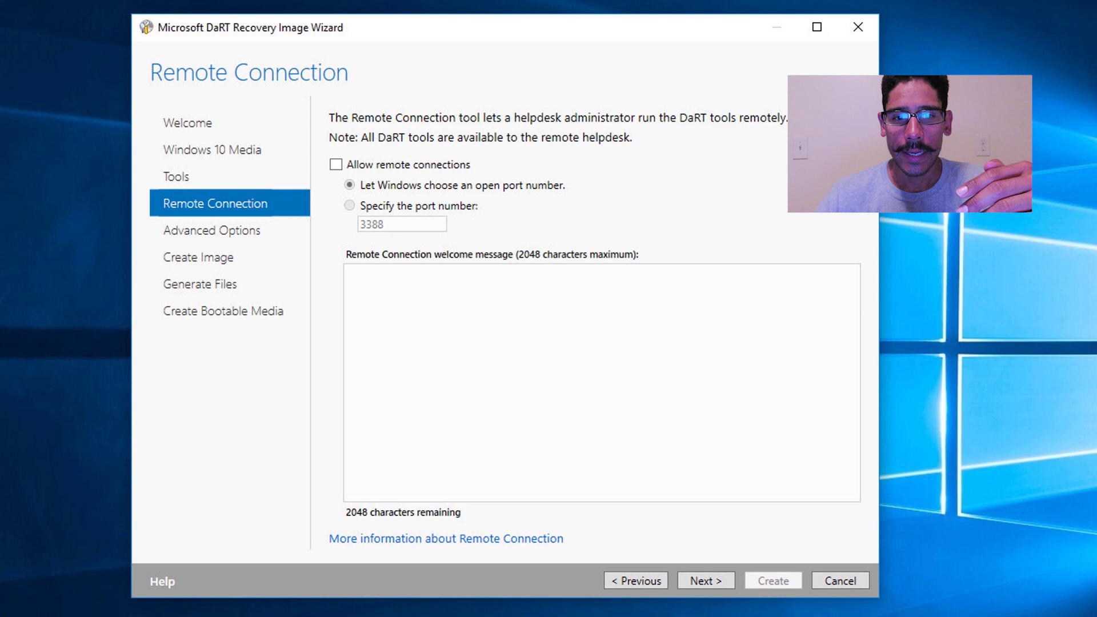
key("Return")
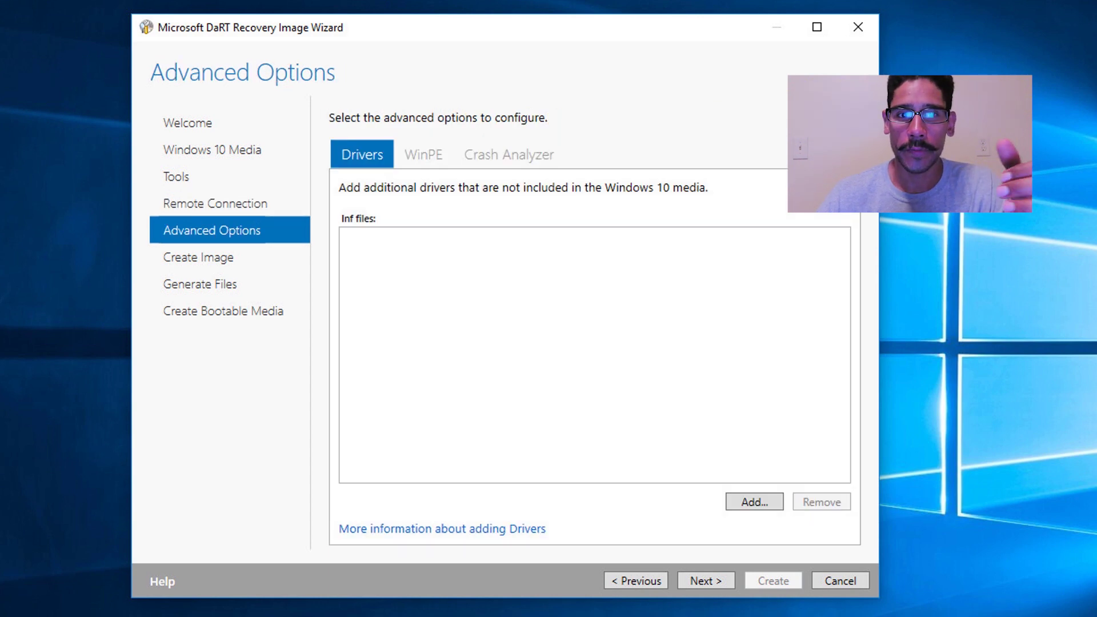
key("ctrl+Tab")
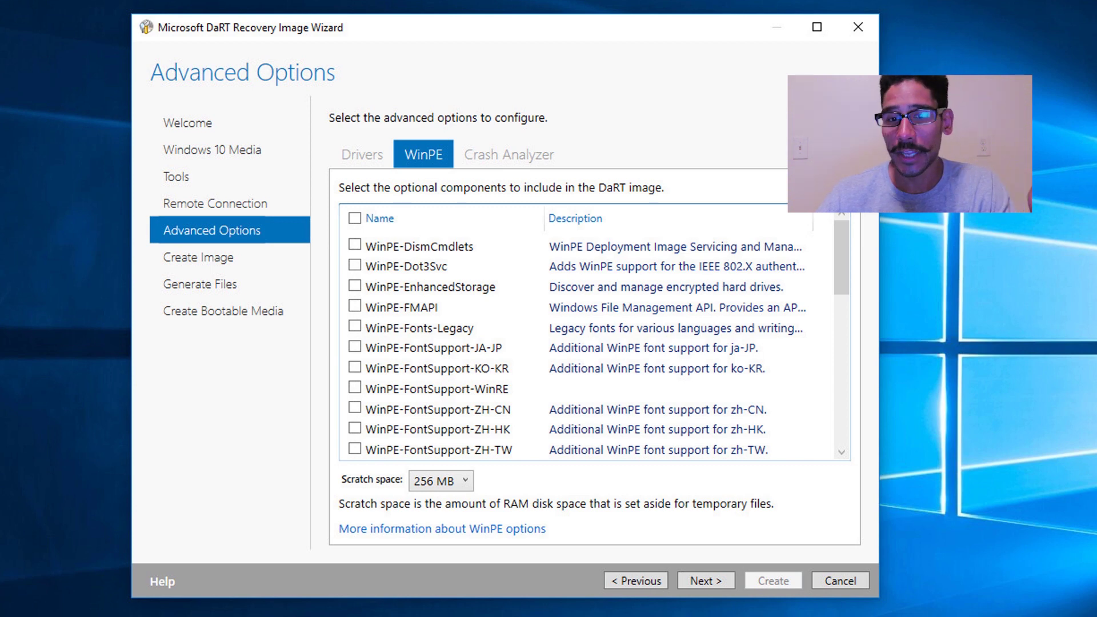
key("Return")
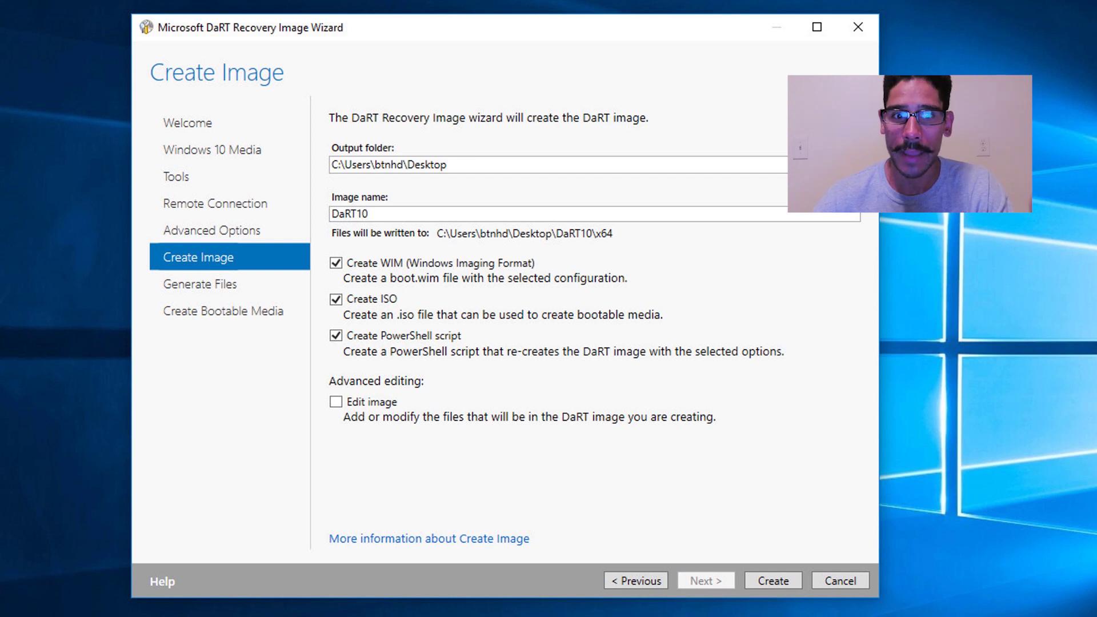
- Generate the DaRT10 recovery image and ISO, then continue past the success page
key("Return")
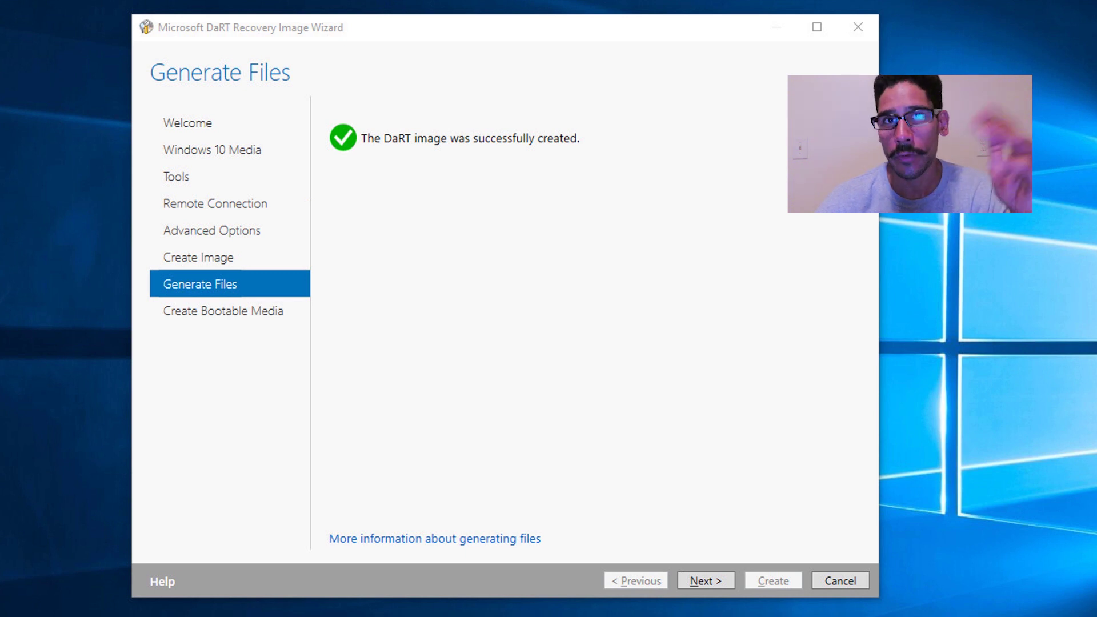
key("Return")
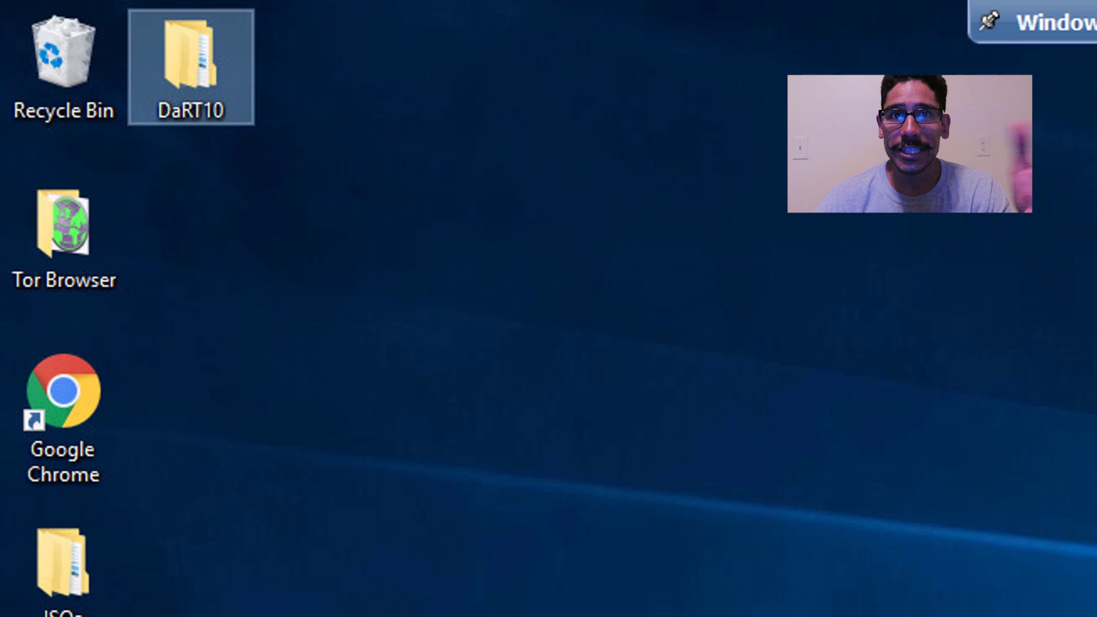
- Open the desktop DaRT10 folder and its x64 subfolder containing DaRT10.iso
key("Return")
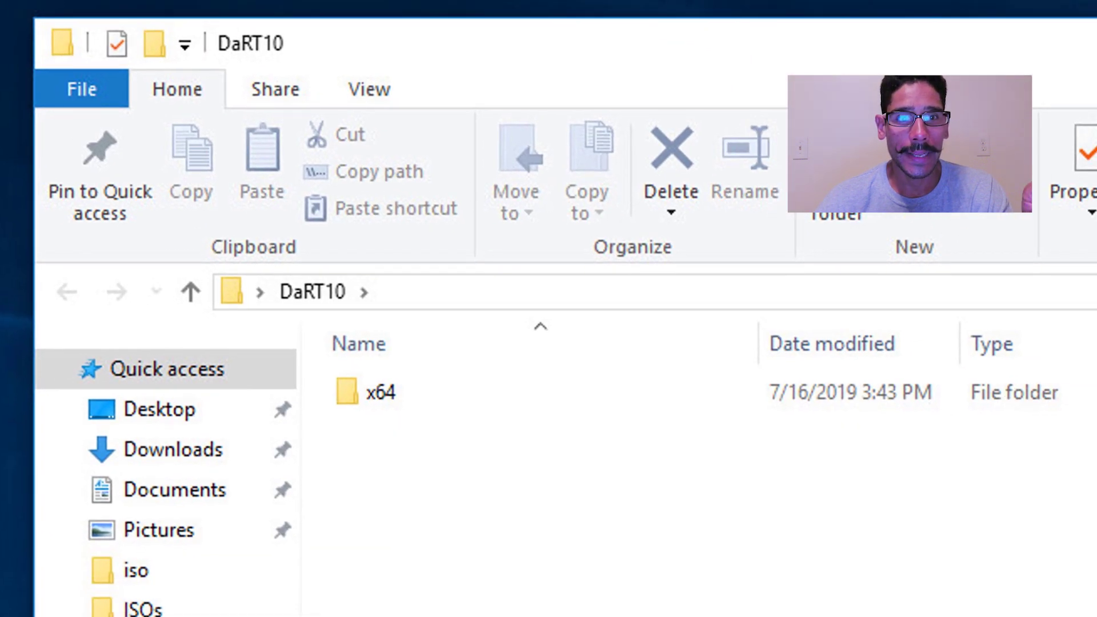
key("Return")
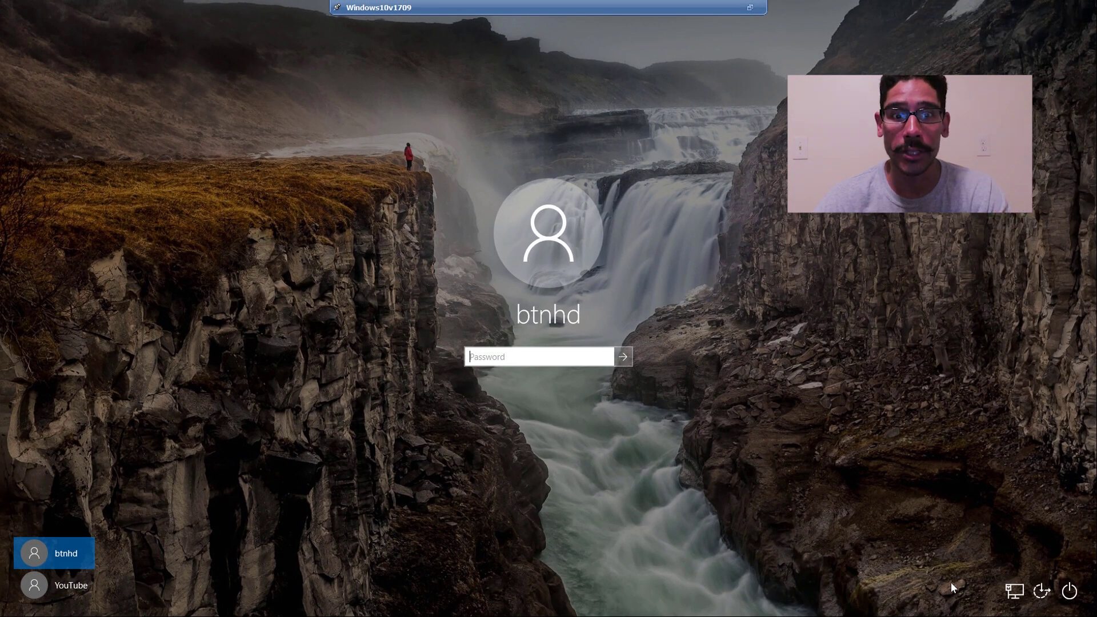
- Shut down the virtual machine from the sign-in screen's power options
key("Tab")
key("Tab")
key("Tab")
key("Return")
key("Down")
key("Return")
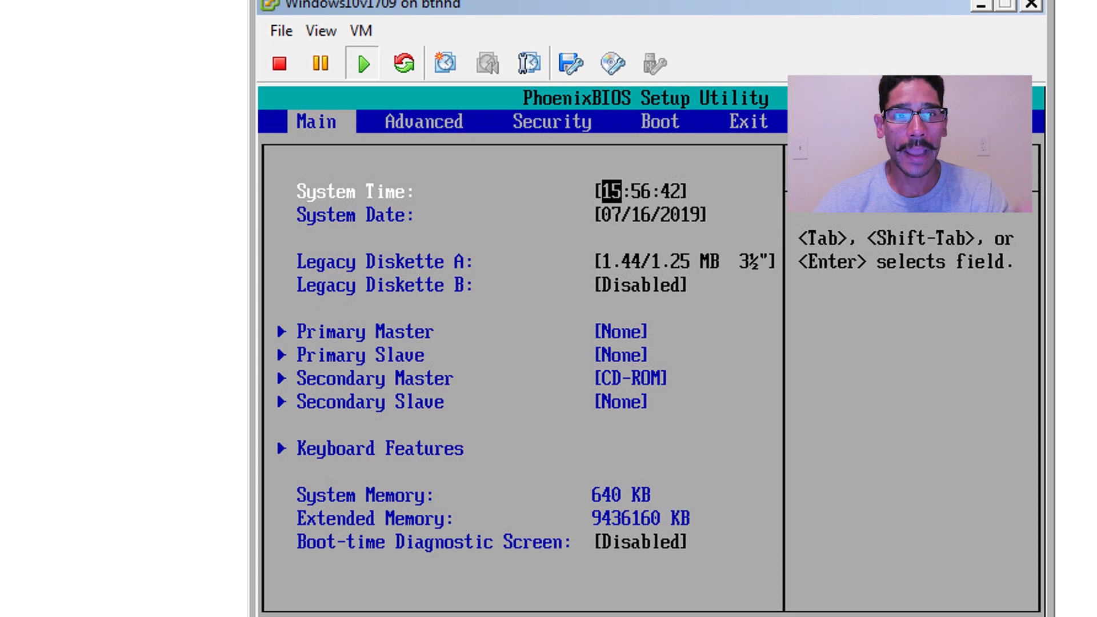
- Put CD-ROM Drive first in the PhoenixBIOS boot order, then save and reboot
key("Right")
key("Right")
key("Right")
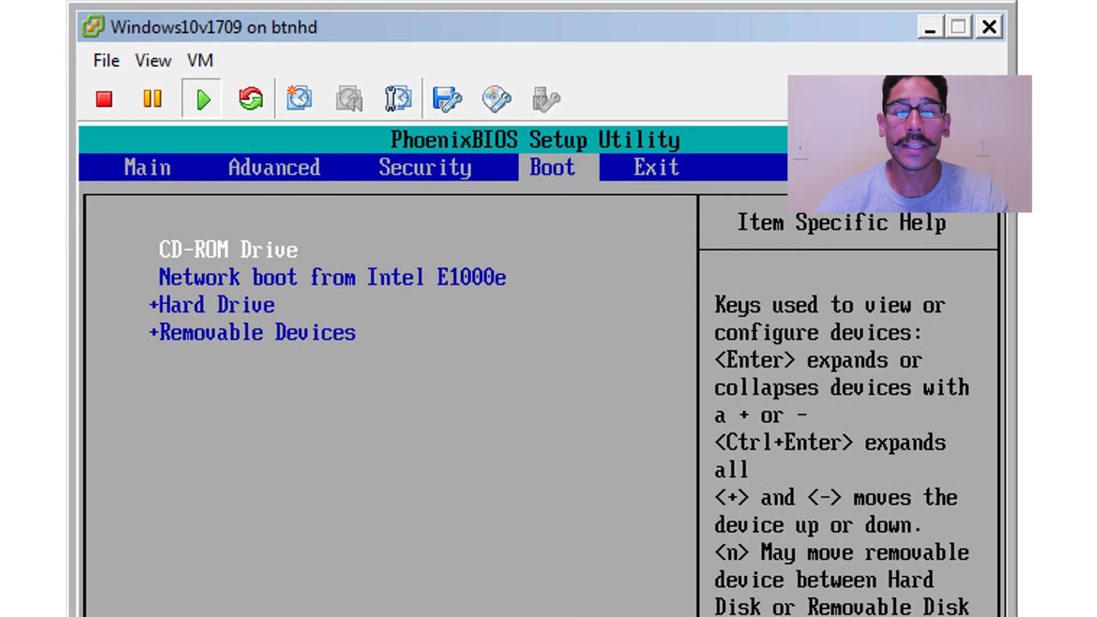
key("Down")
key("F10")
key("Return")
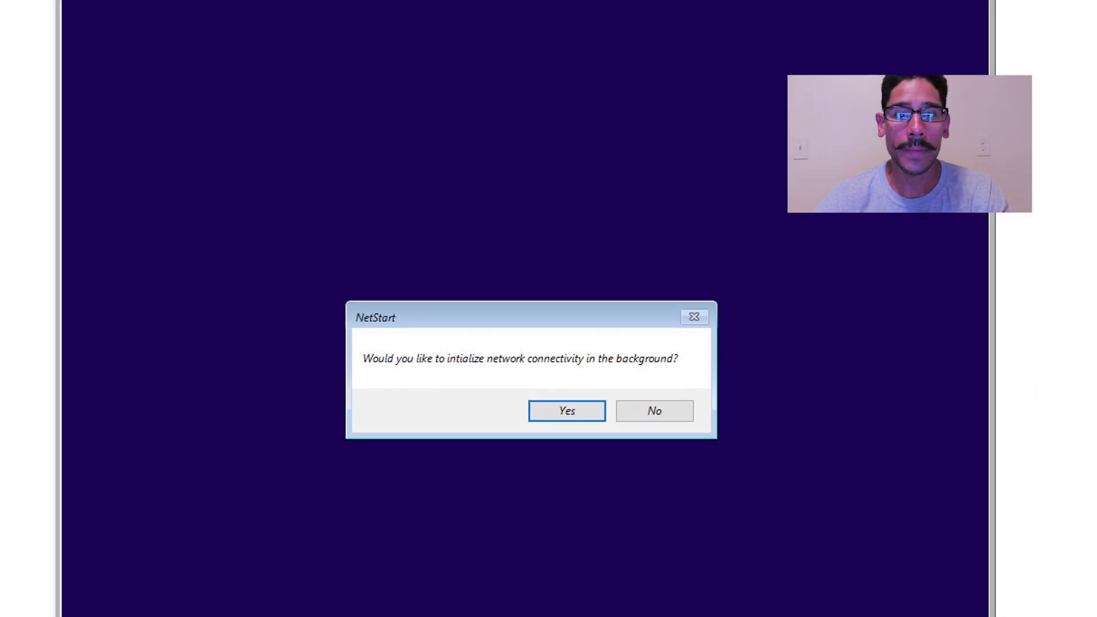
- Skip the NetStart prompt, choose the US keyboard, and launch the Diagnostics and Recovery Toolset
key("Return")
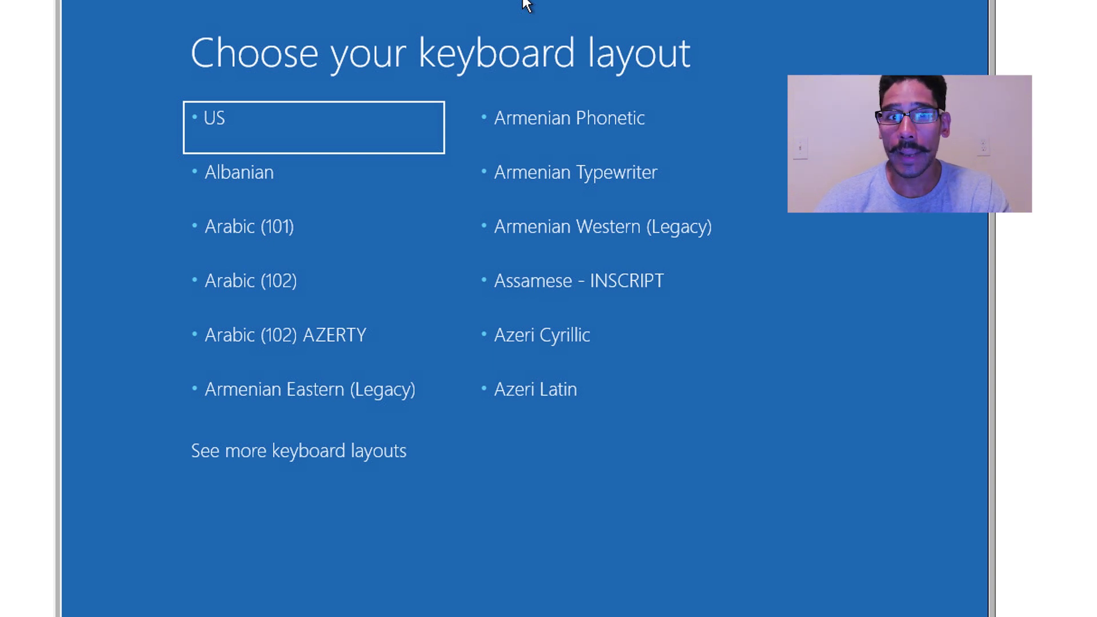
key("Return")
left_click(374, 281)
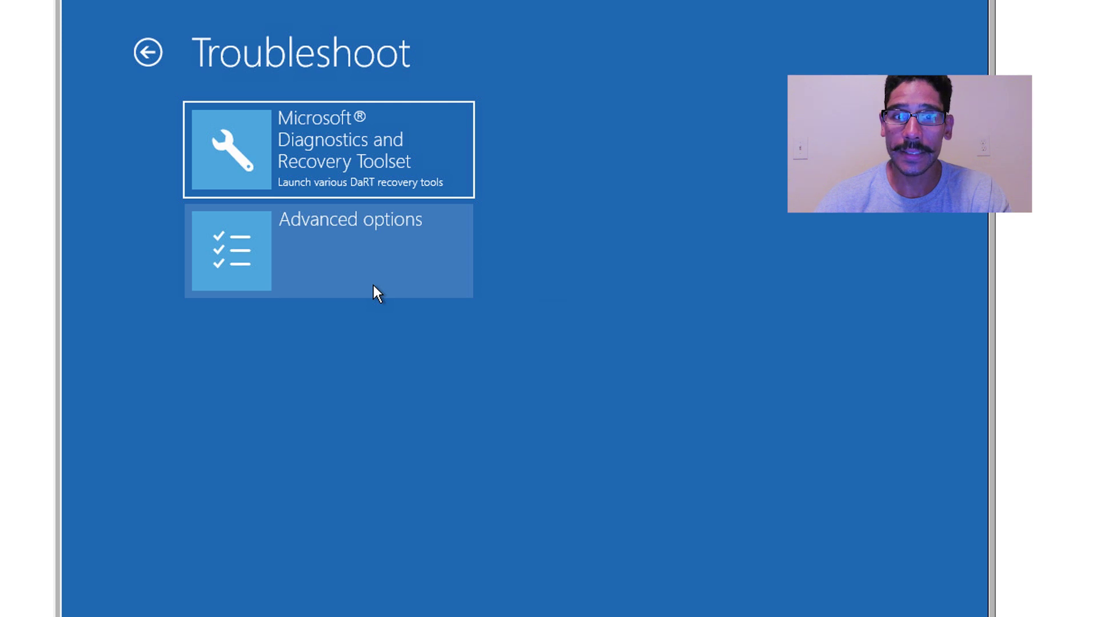
key("Return")
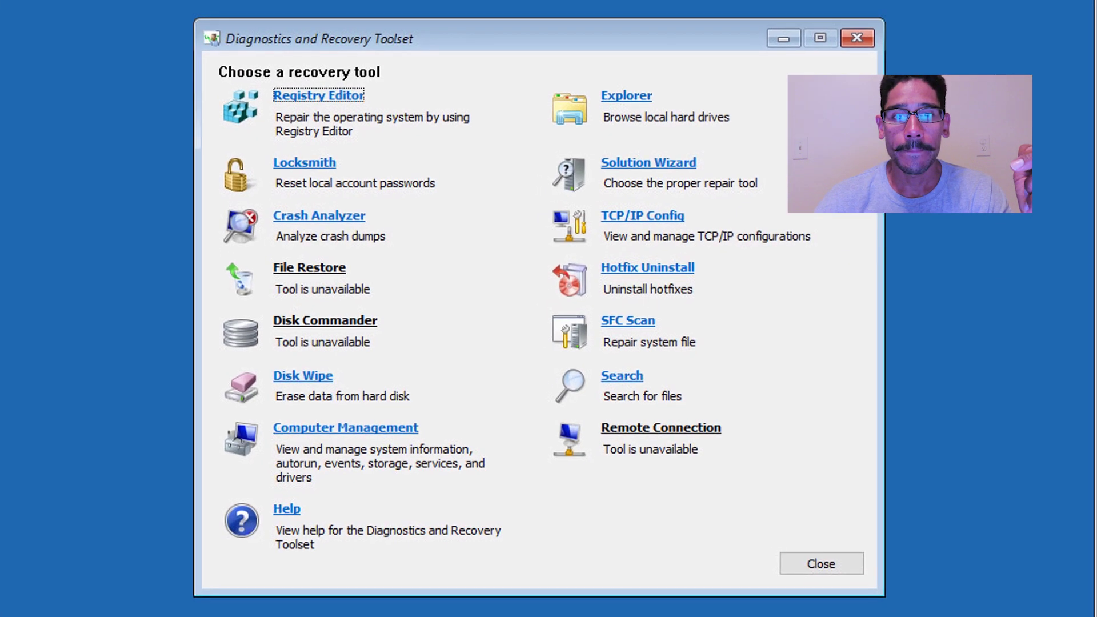
- Run Locksmith to give the YouTube account a new password, then finish and restart
key("Tab")
key("Return")
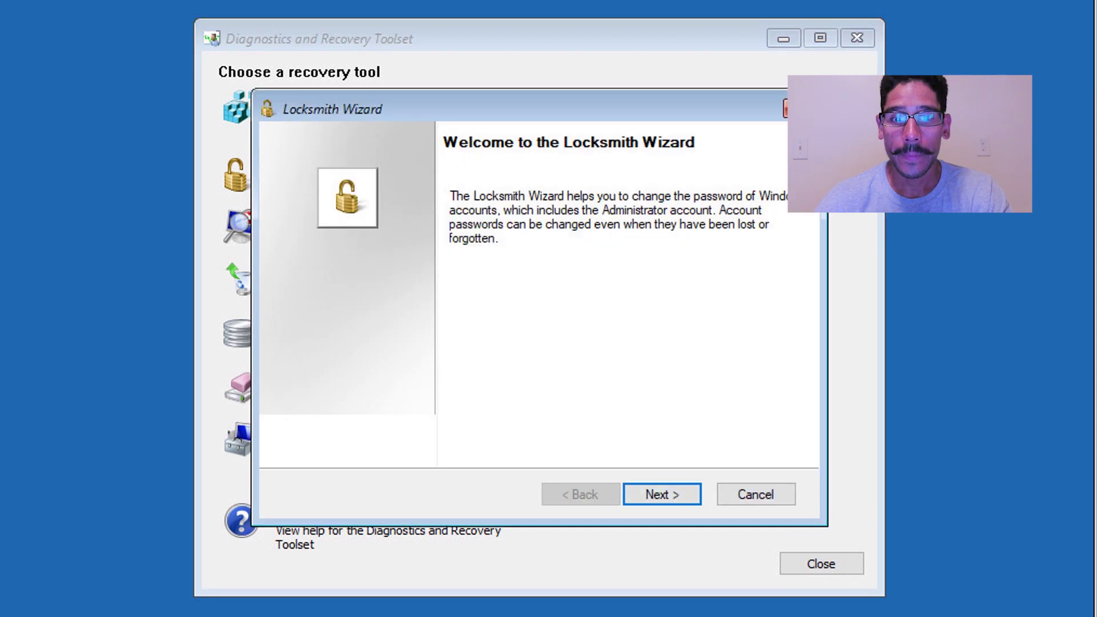
key("Return")
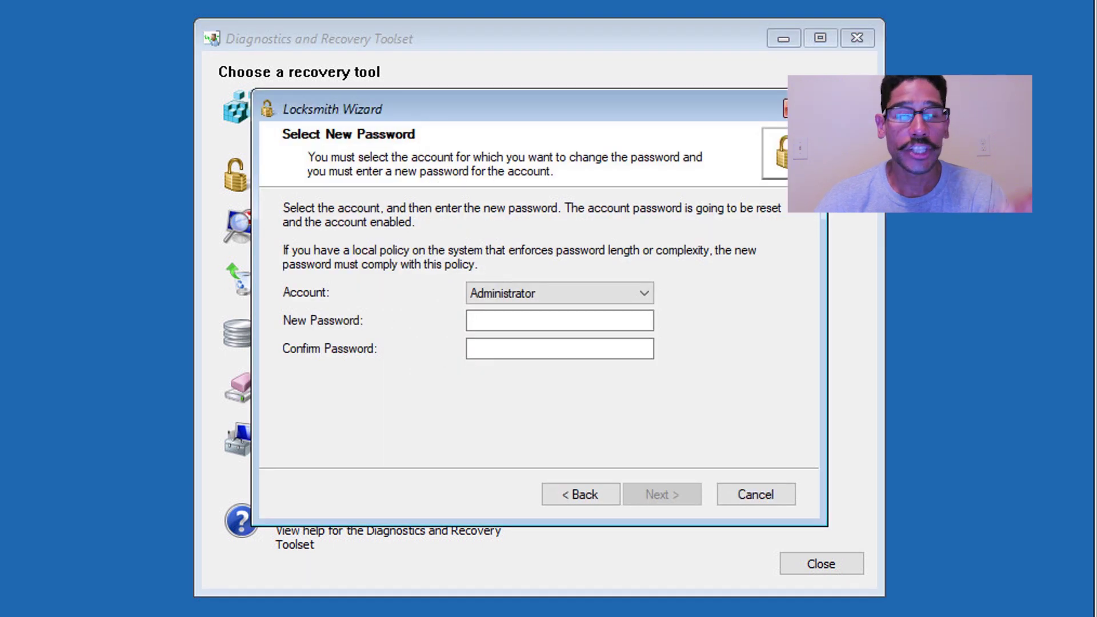
left_click(641, 287)
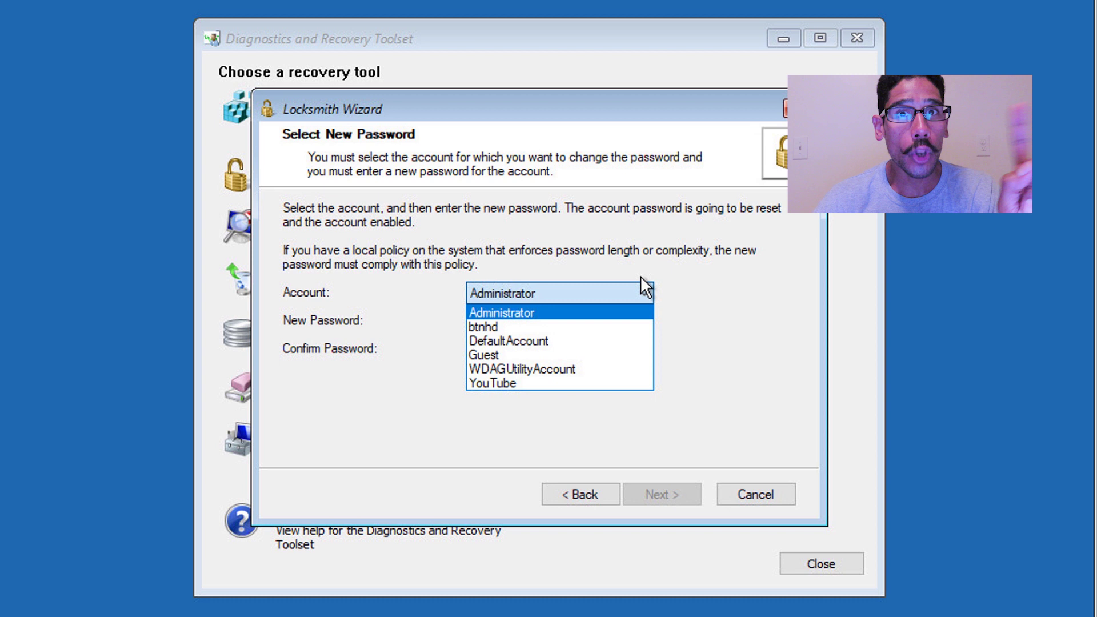
key("End")
key("Return")
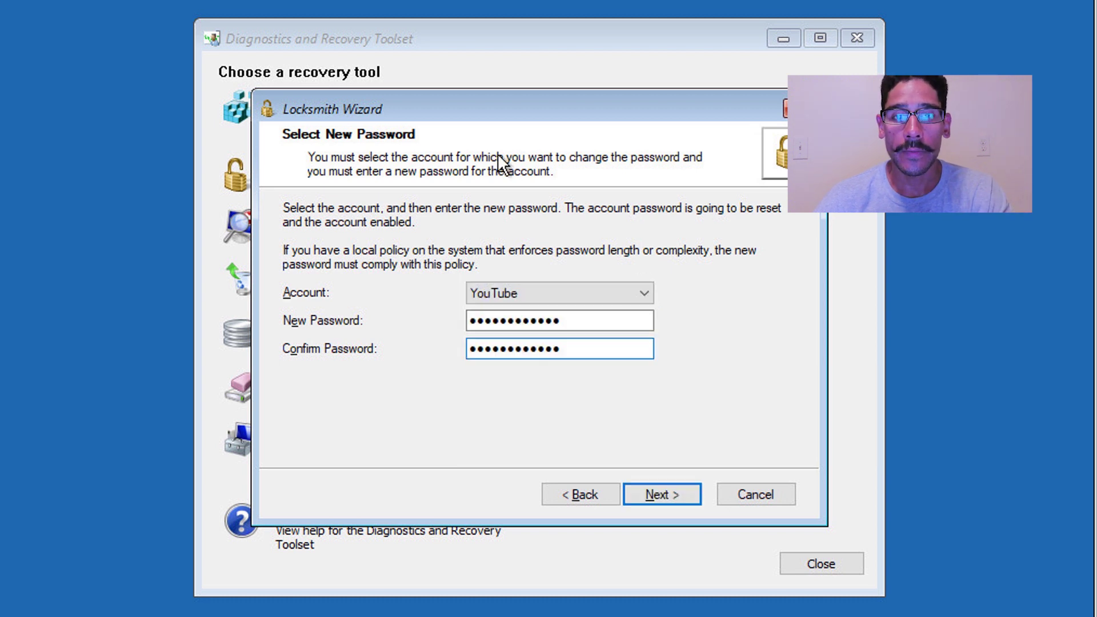
key("Return")
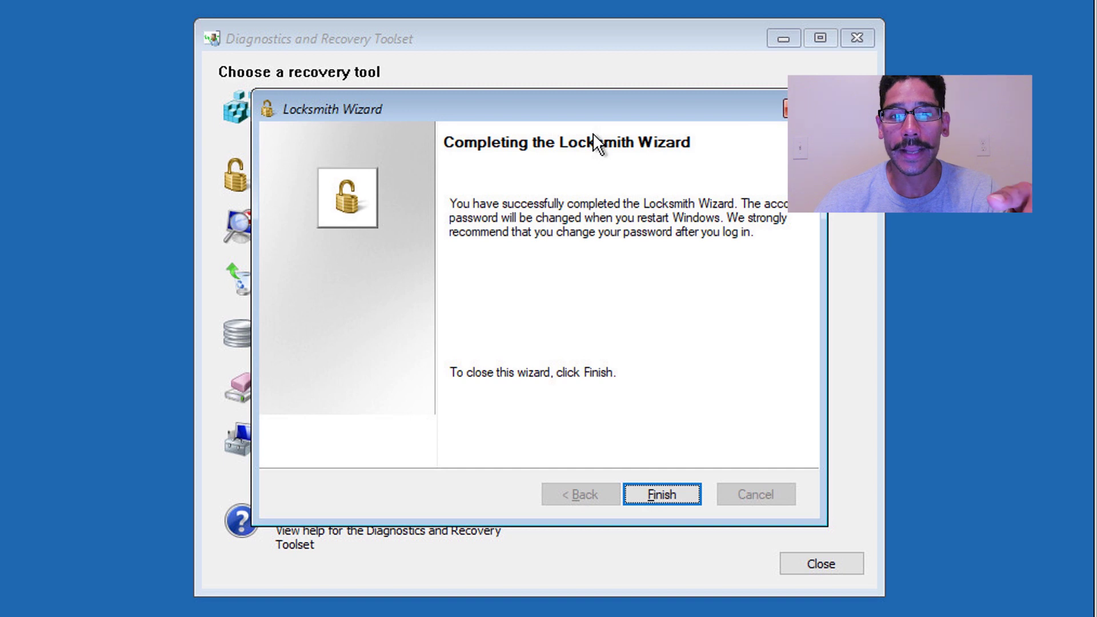
key("Return")
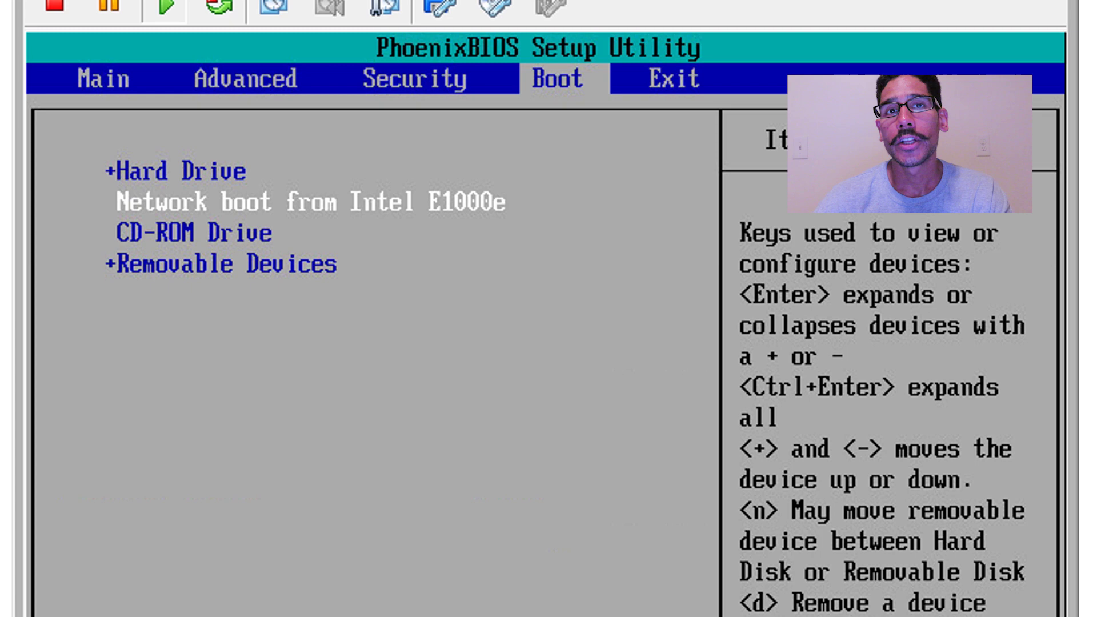
- Save the hard-drive-first boot order and sign in as YouTube with the new password
key("F10")
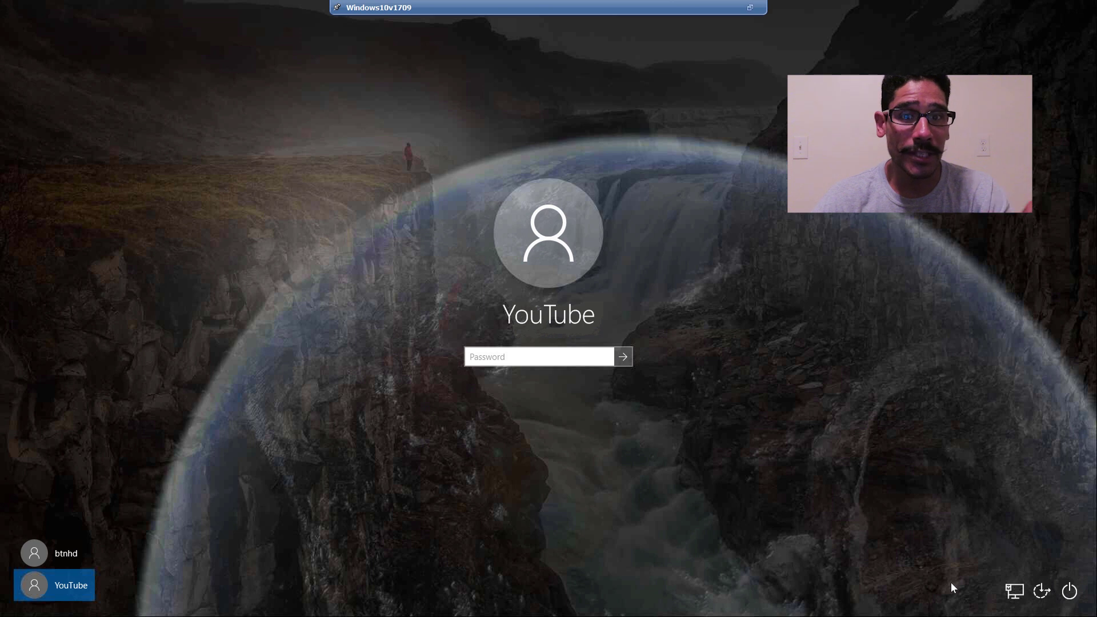
key("Return")
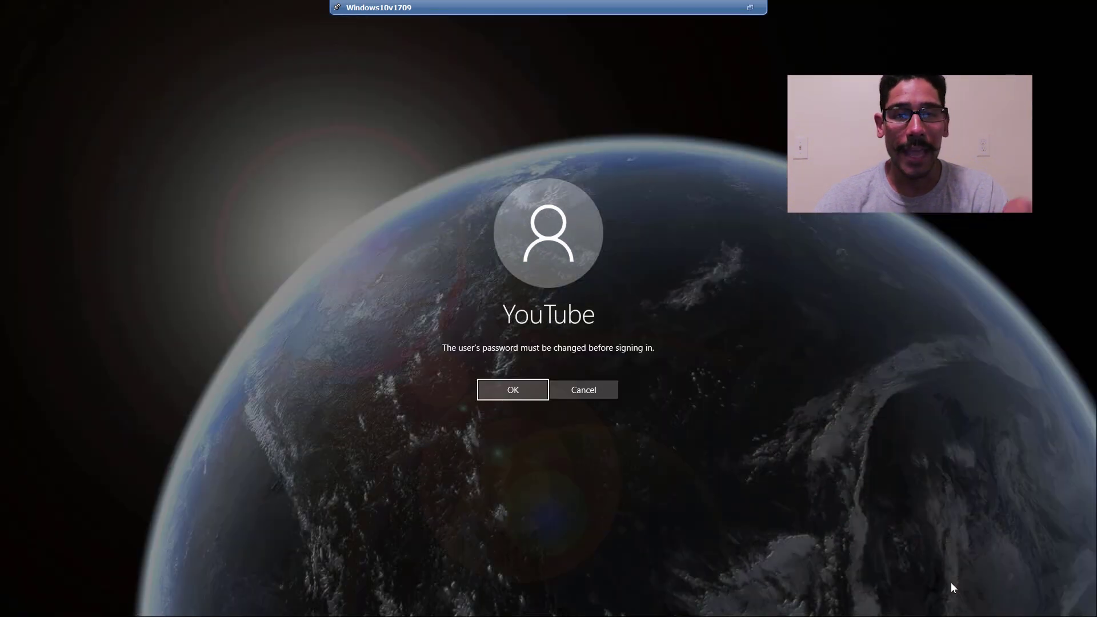